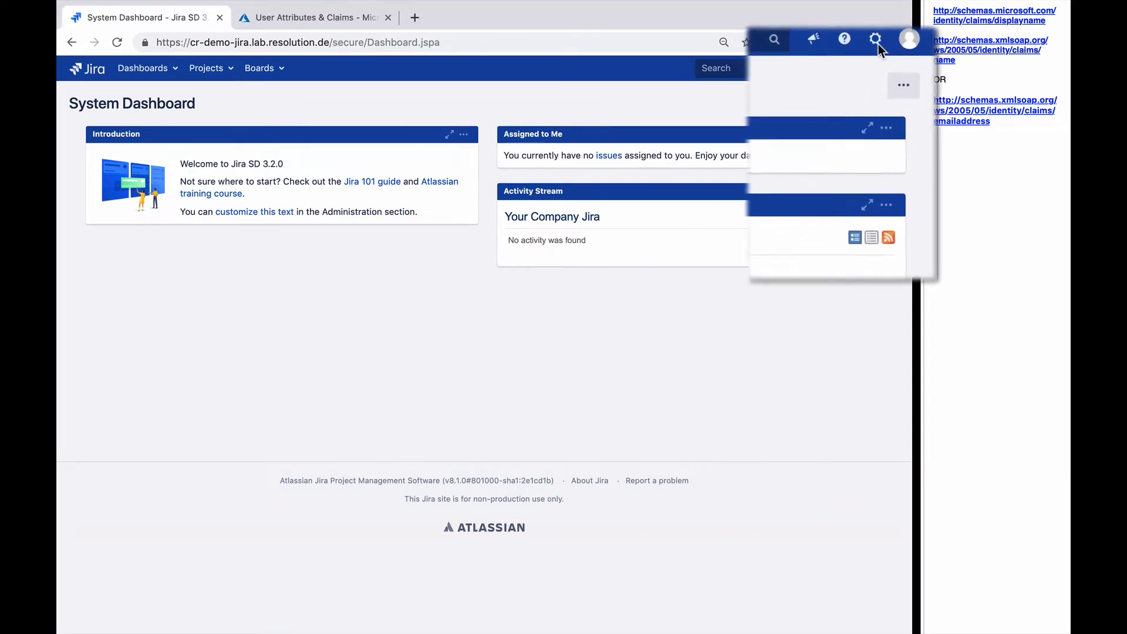
Go to Manage apps in Jira administration and open the SAML Single Sign On plugin.
{"action": "left_click", "coordinate": [877, 39]}
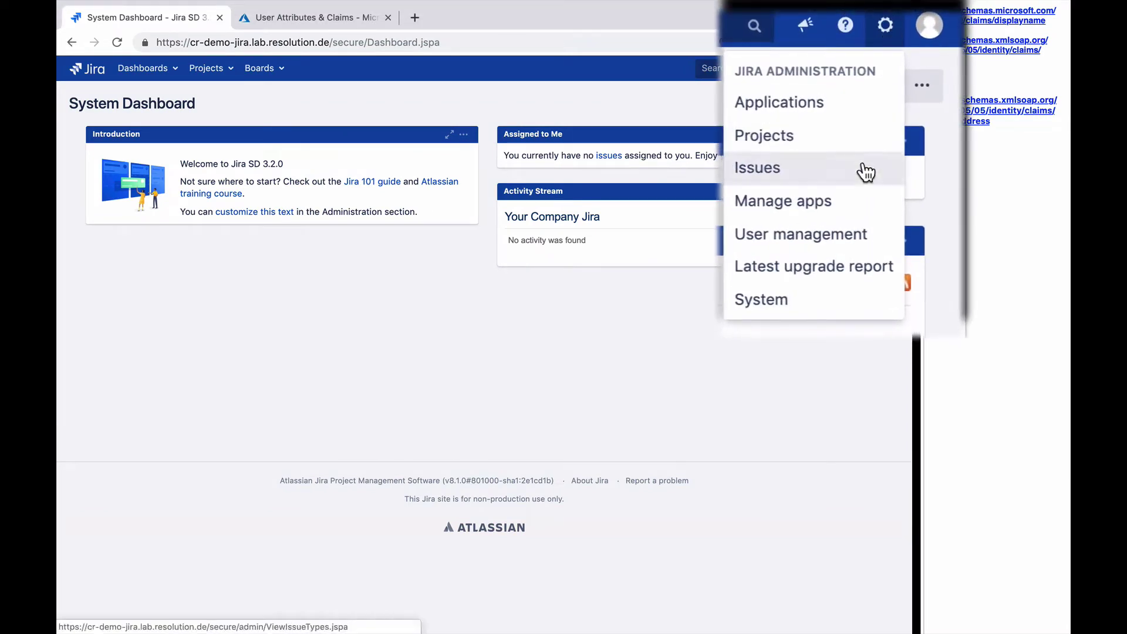
{"action": "left_click", "coordinate": [855, 203]}
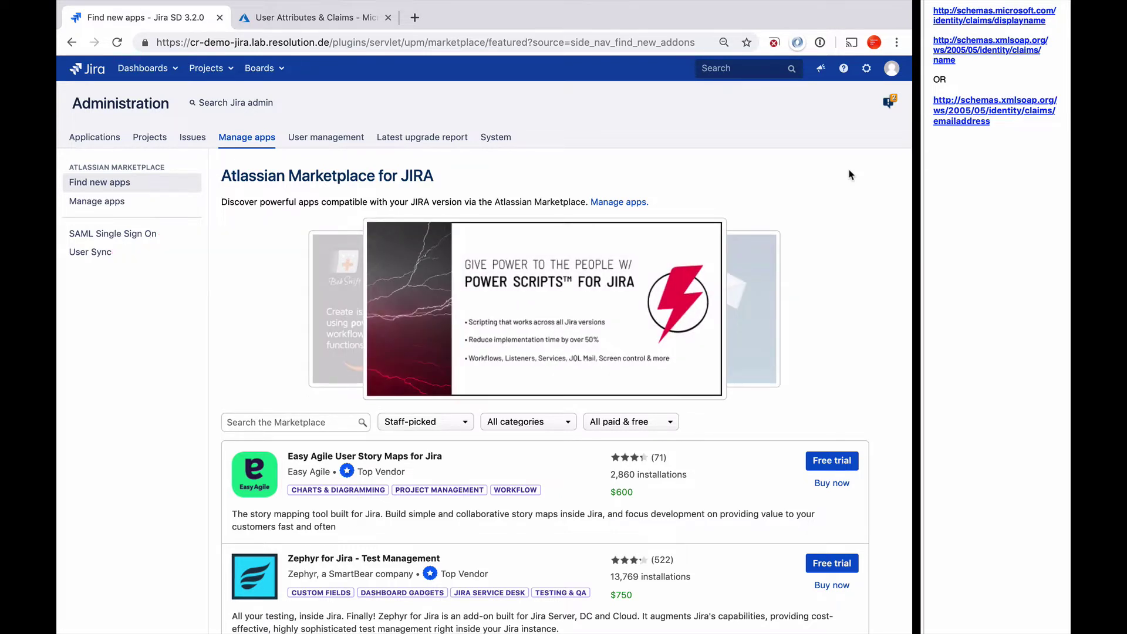
{"action": "left_click", "coordinate": [115, 234]}
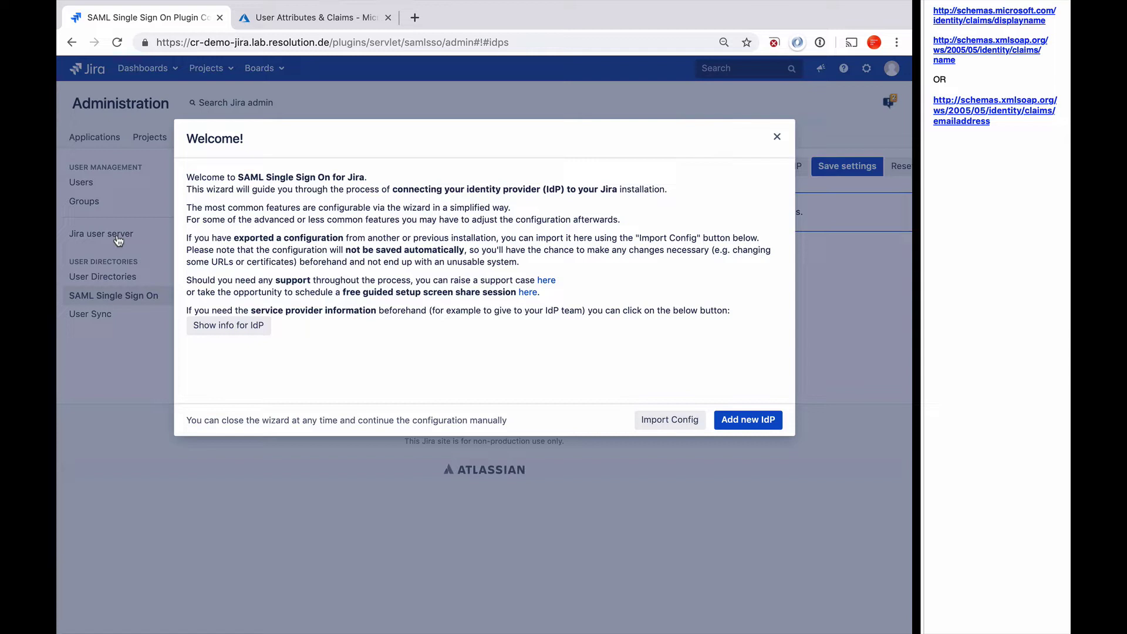
Add a new Azure AD identity provider with description 'intermal employees' and continue.
{"action": "left_click", "coordinate": [737, 421]}
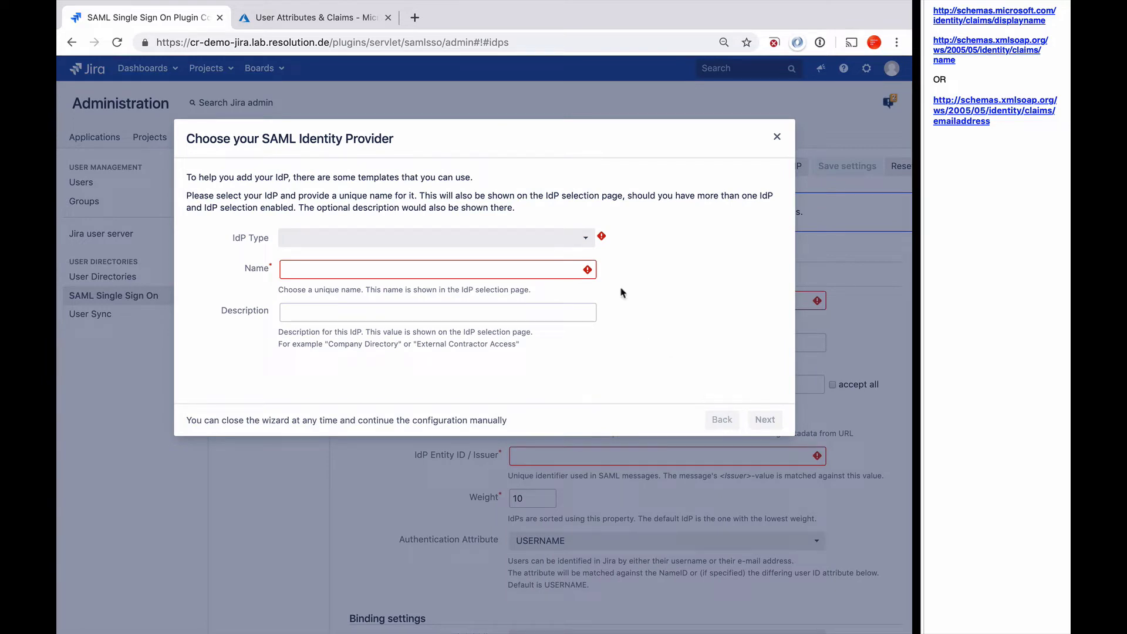
{"action": "left_click", "coordinate": [585, 241]}
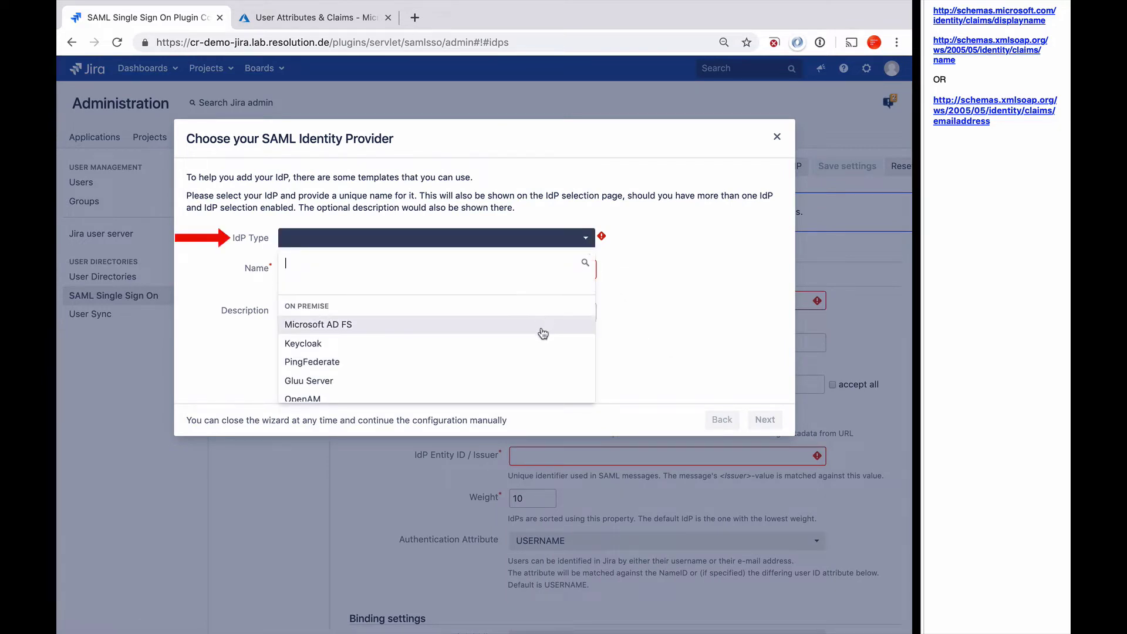
{"action": "scroll", "coordinate": [538, 337], "scroll_direction": "down", "scroll_amount": 3}
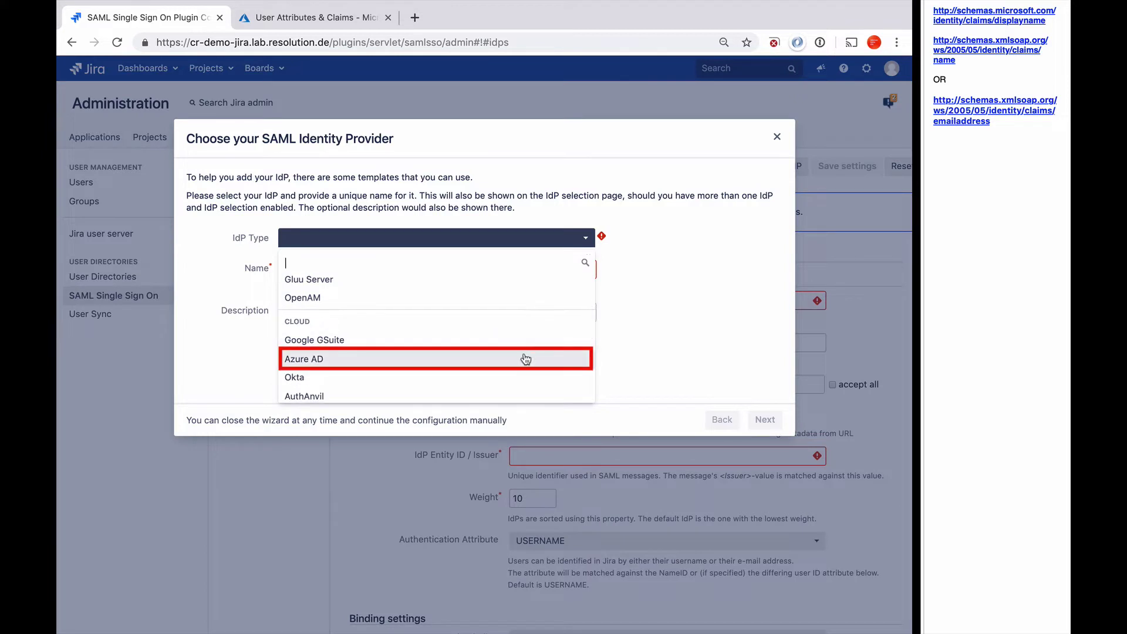
{"action": "left_click", "coordinate": [526, 358]}
{"action": "left_click", "coordinate": [459, 324]}
{"action": "type", "text": "interm"}
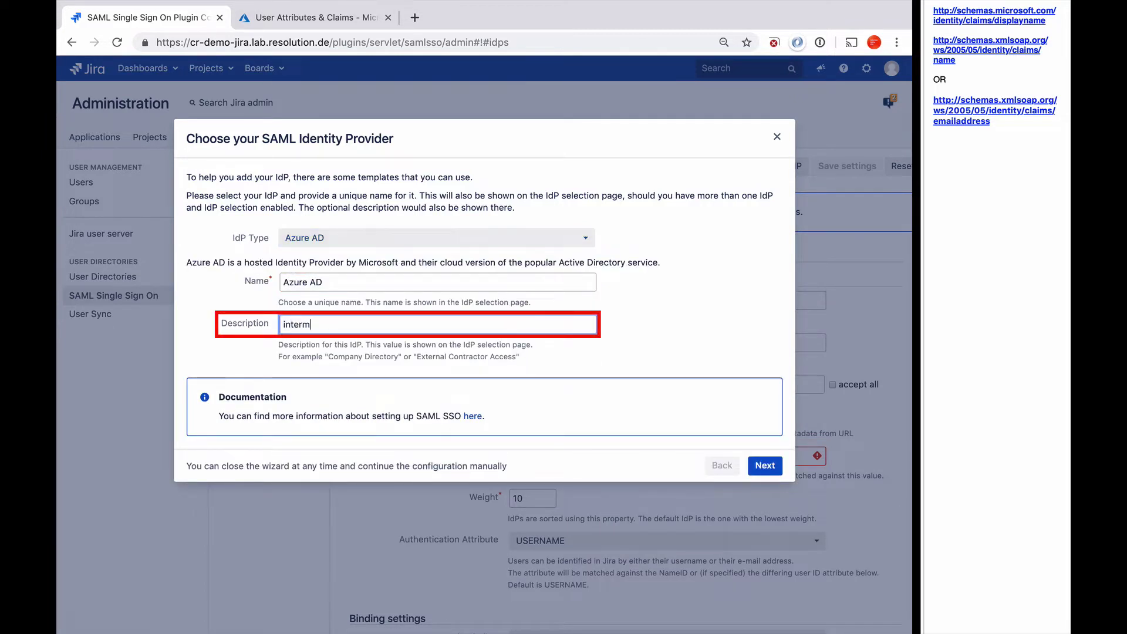
{"action": "type", "text": "al employees"}
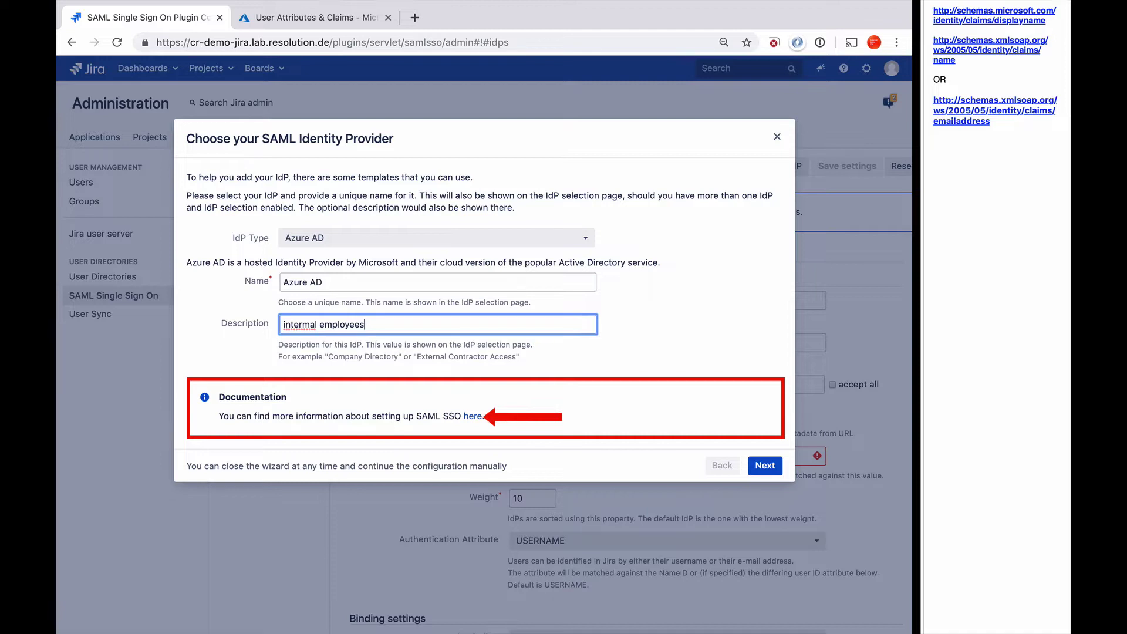
{"action": "left_click", "coordinate": [764, 465]}
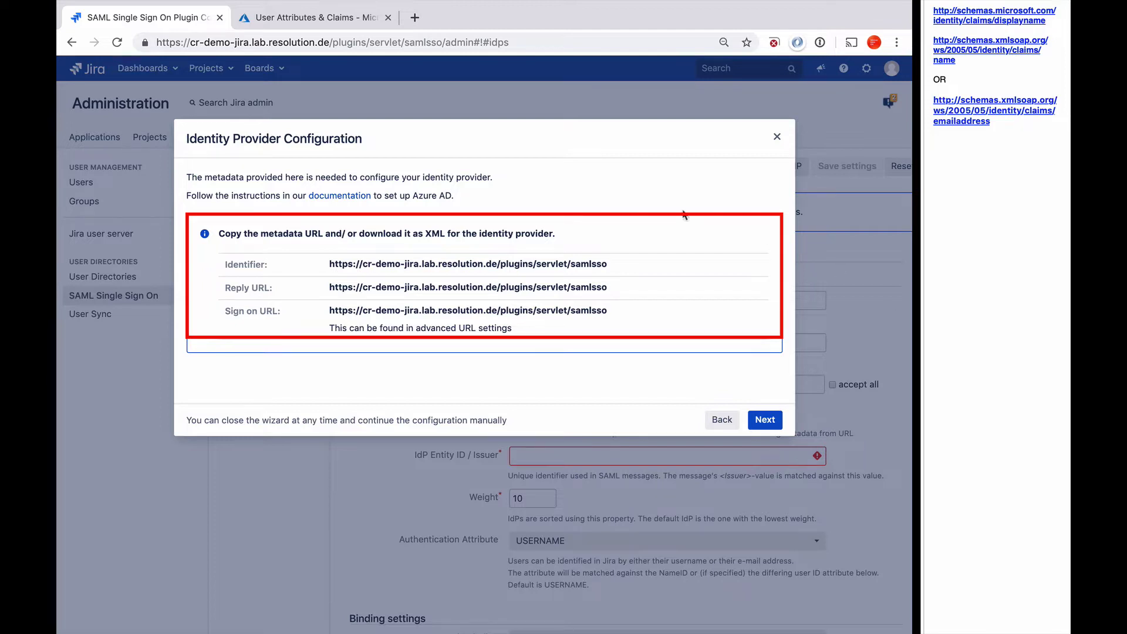
Select the plugin's Identifier URL on the Identity Provider Configuration step.
{"action": "left_click_drag", "start_coordinate": [616, 266], "coordinate": [325, 267]}
{"action": "key", "text": "super+c"}
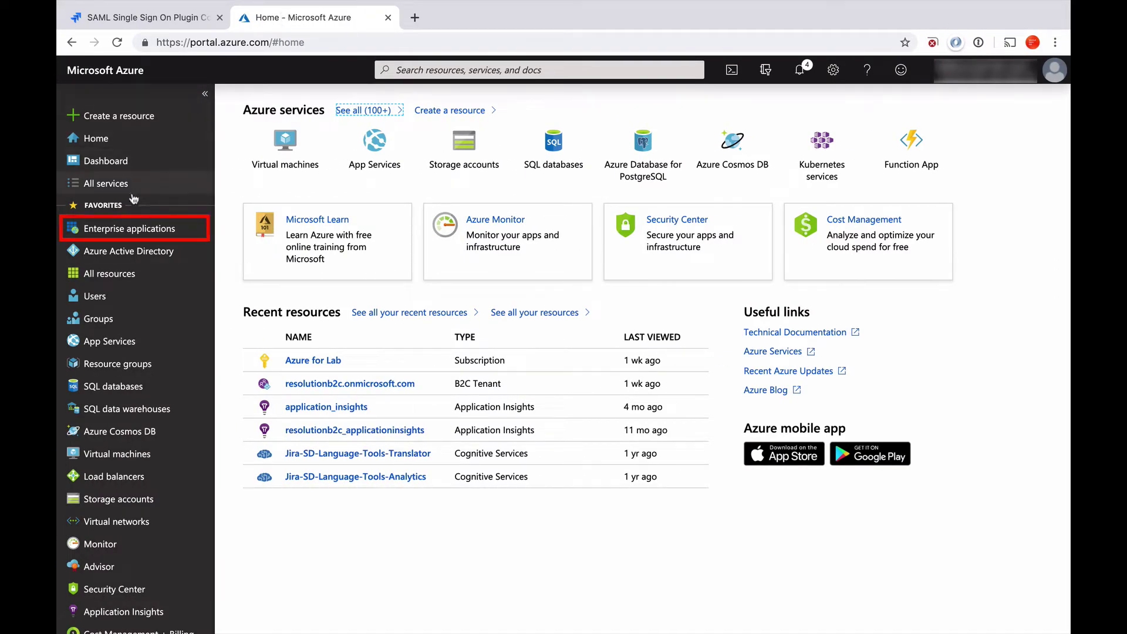
Add the 'SAML SSO for Jira' gallery app, found by searching 'resolution', as 'CR Demo Jira'.
{"action": "left_click", "coordinate": [125, 229]}
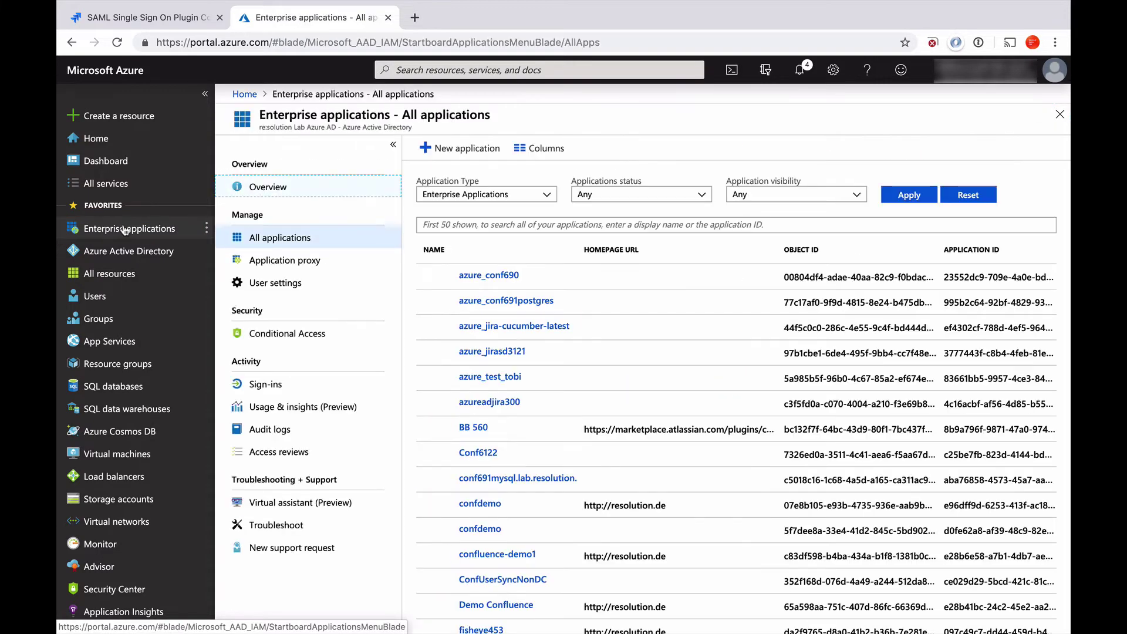
{"action": "left_click", "coordinate": [461, 148]}
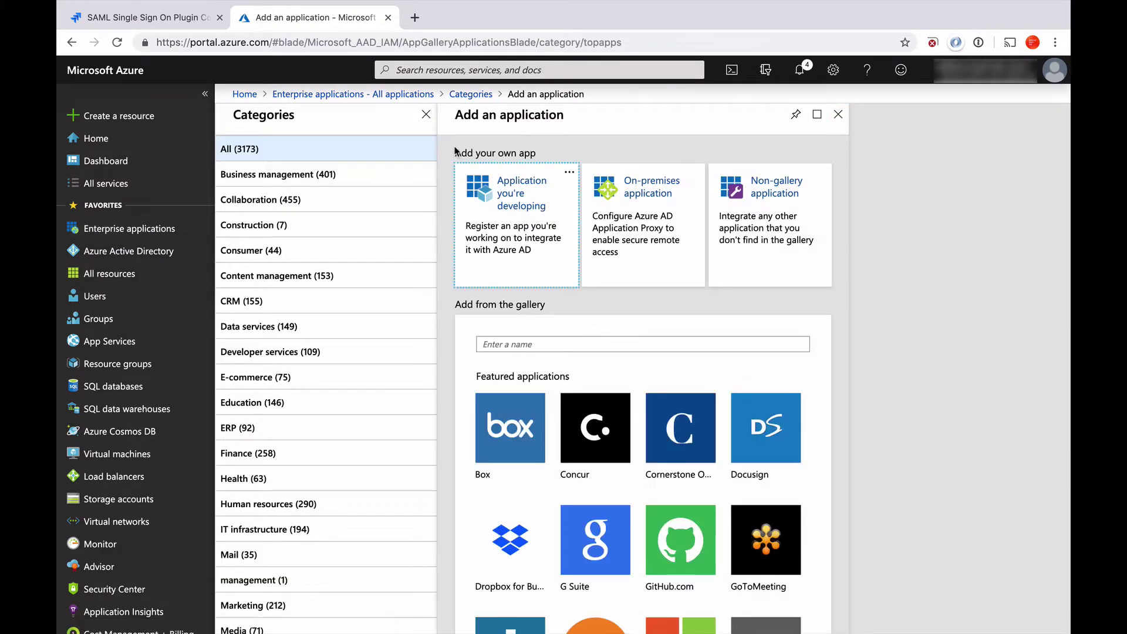
{"action": "type", "text": "resolution"}
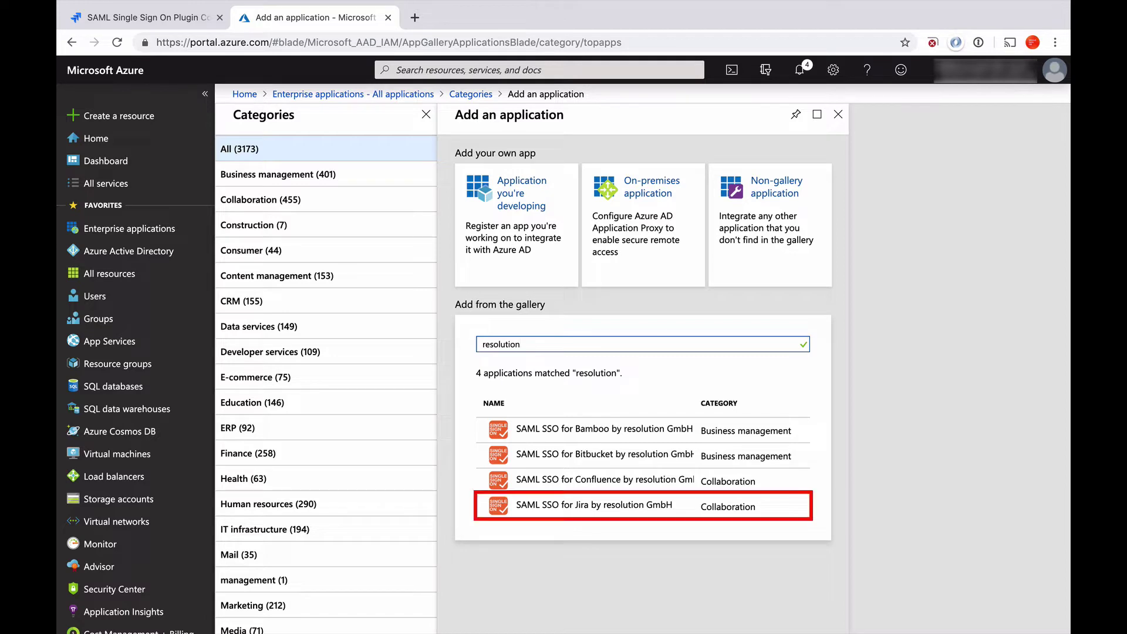
{"action": "left_click", "coordinate": [628, 509]}
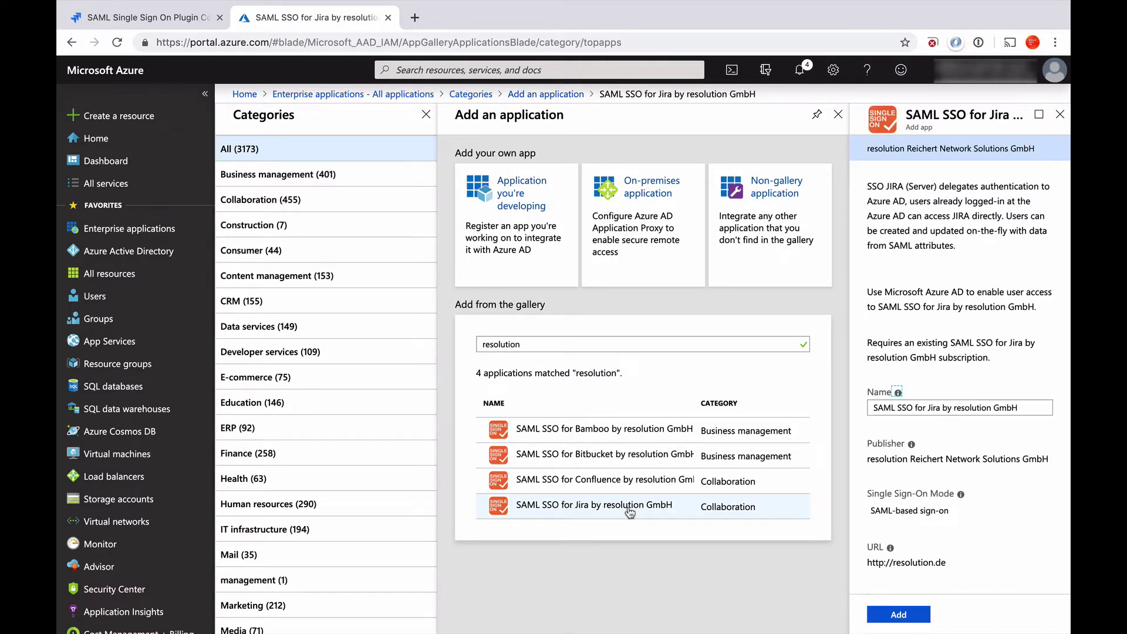
{"action": "triple_click", "coordinate": [1022, 407]}
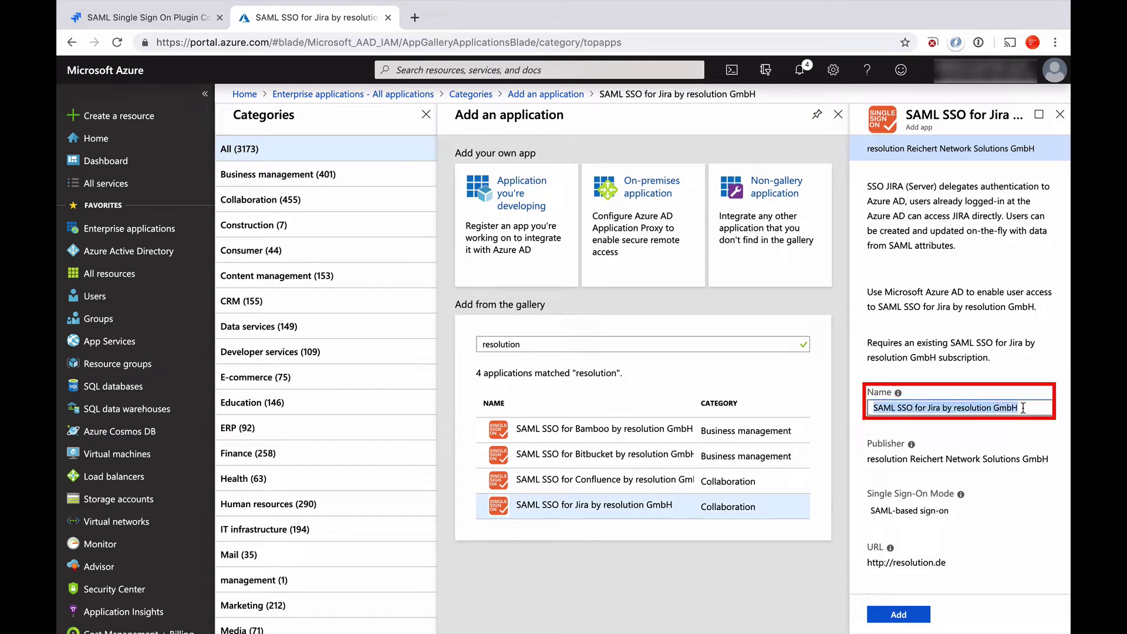
{"action": "type", "text": "CR Demo"}
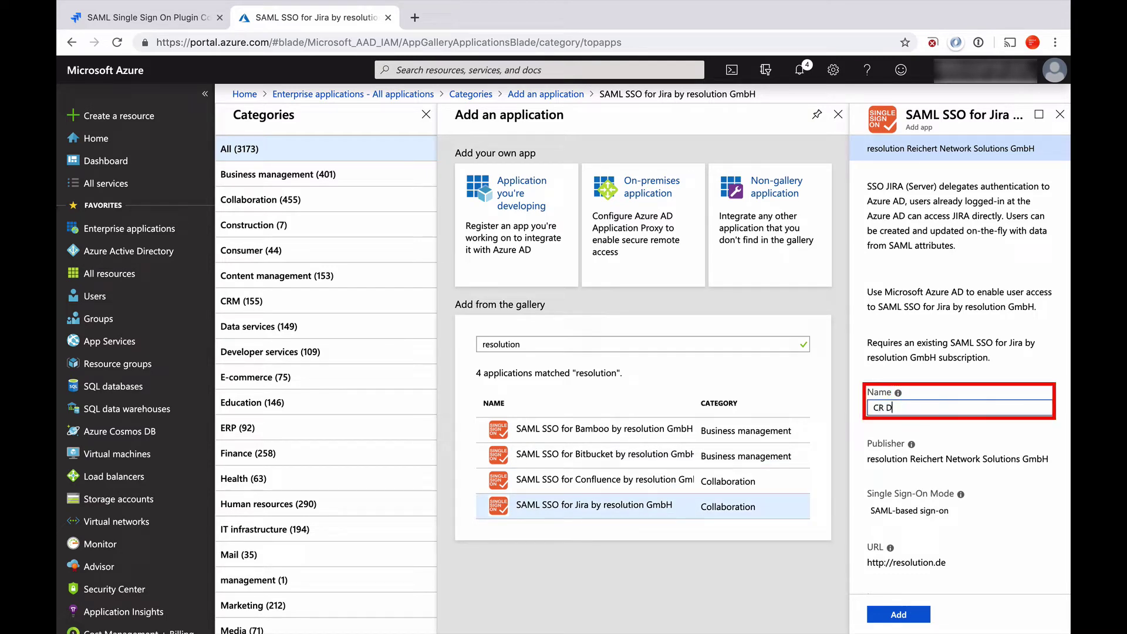
{"action": "type", "text": " Jira"}
{"action": "left_click", "coordinate": [898, 615]}
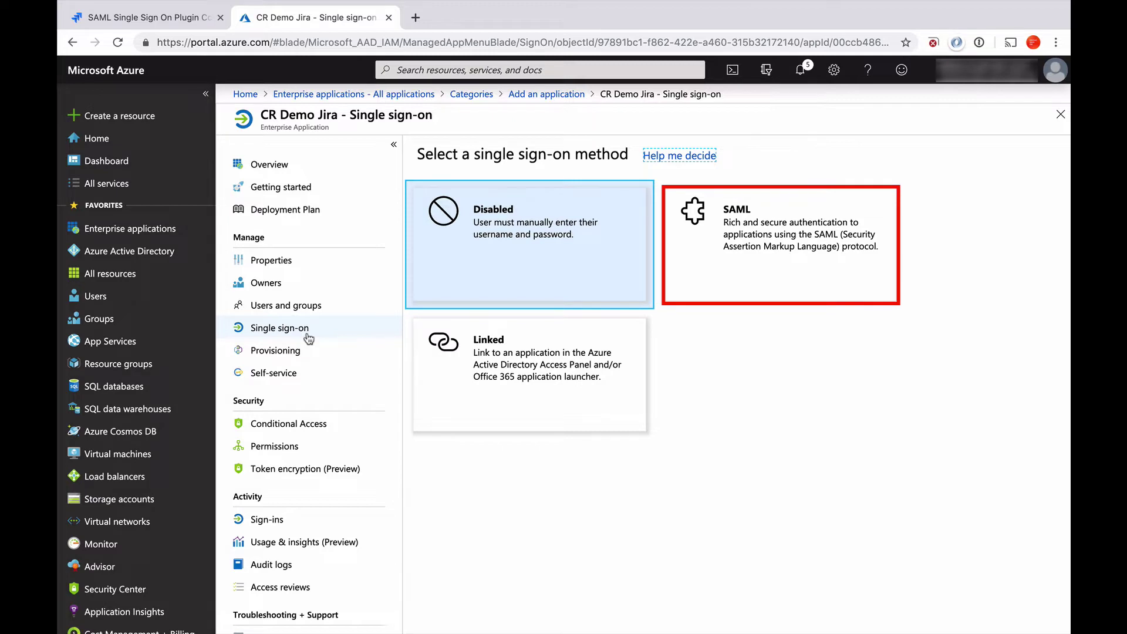
Choose SAML as the single sign-on method for CR Demo Jira.
{"action": "left_click", "coordinate": [744, 209]}
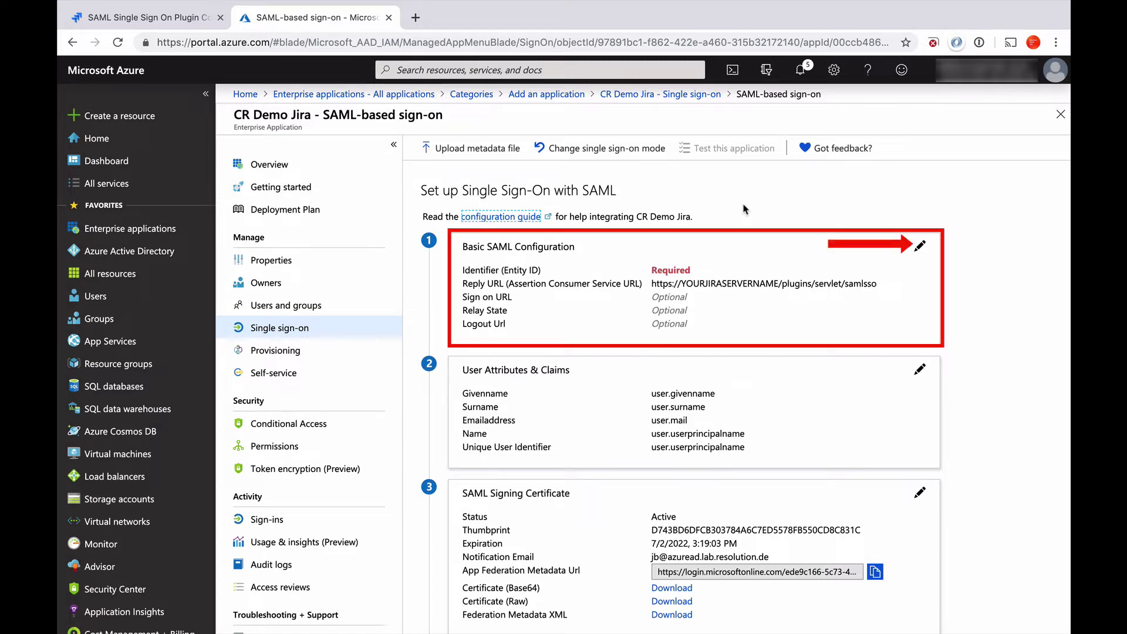
Set Identifier, Reply URL and Sign on URL to the Jira /plugins/servlet/samlsso URL and save.
{"action": "left_click", "coordinate": [919, 247]}
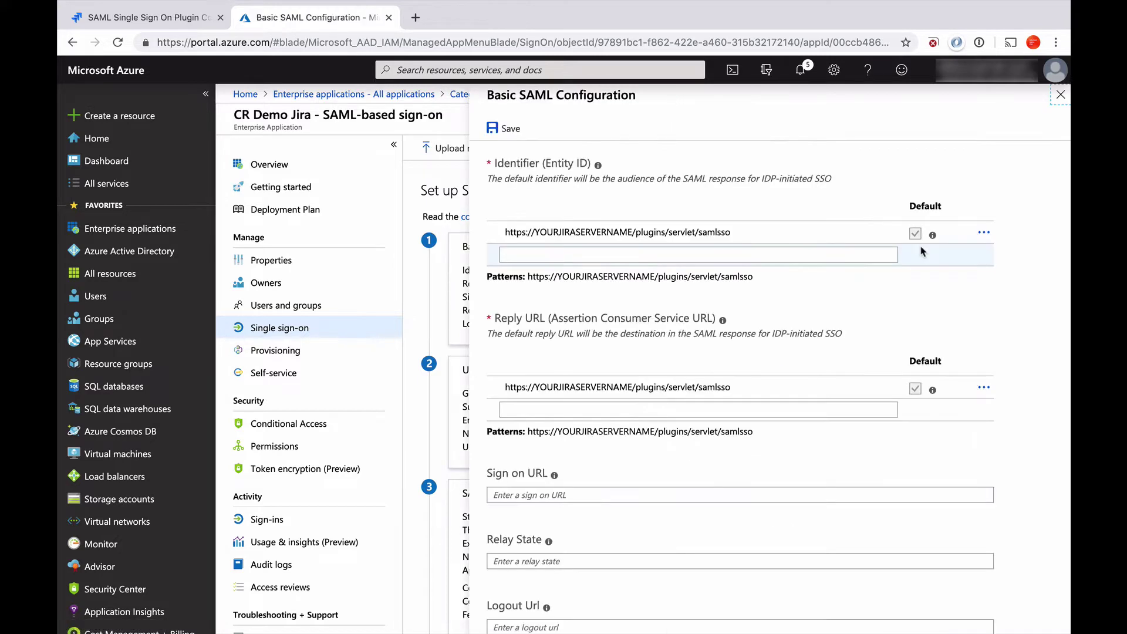
{"action": "triple_click", "coordinate": [728, 229]}
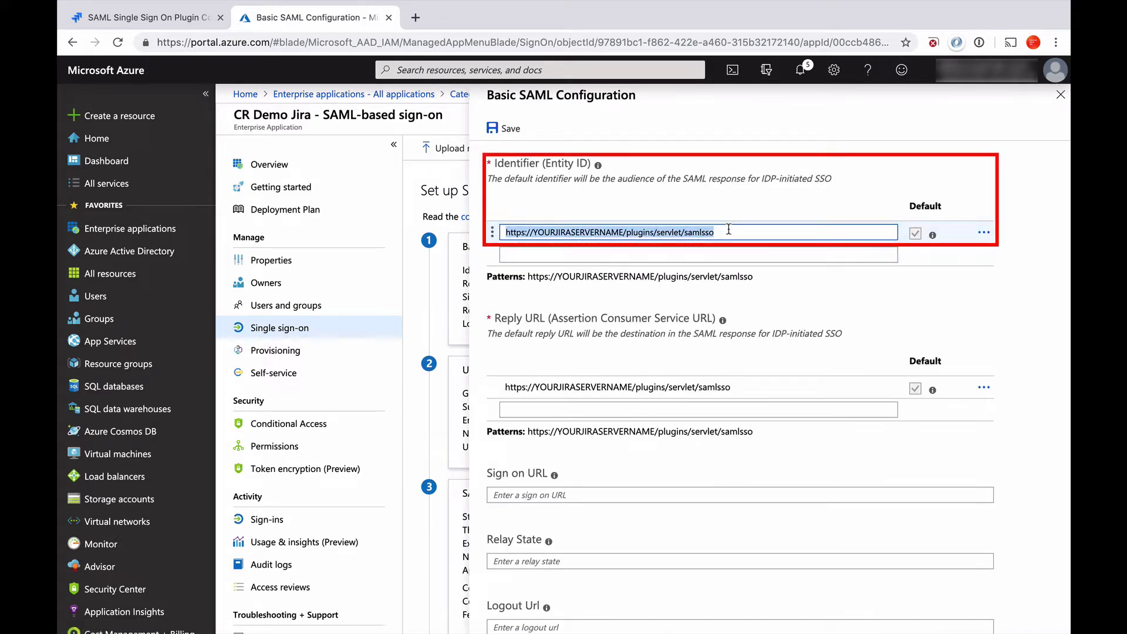
{"action": "key", "text": "super+v"}
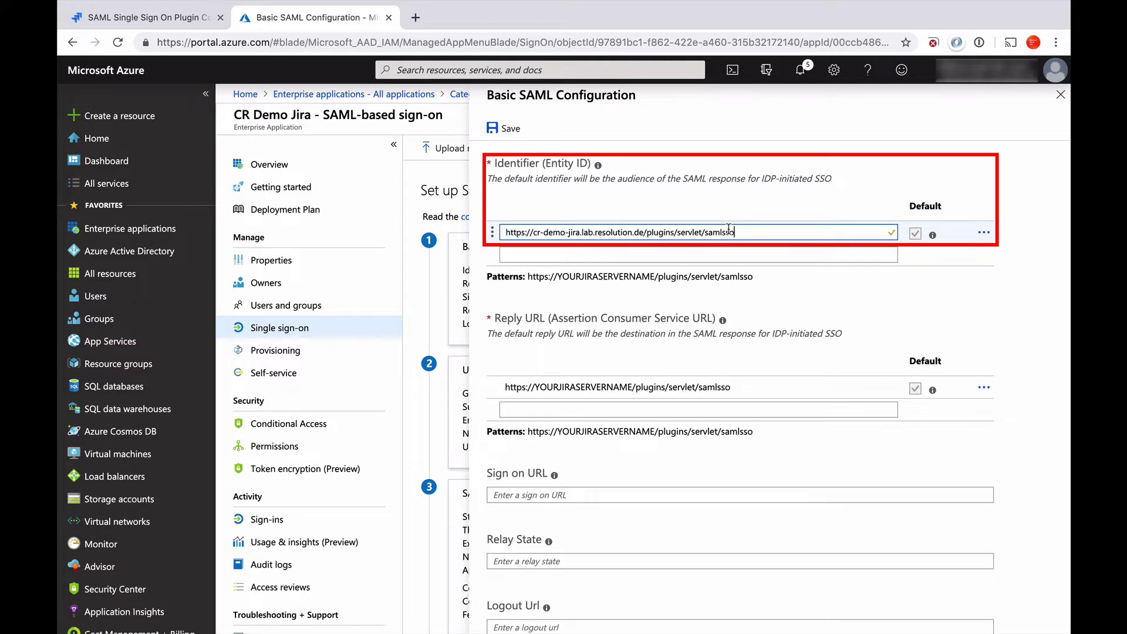
{"action": "left_click", "coordinate": [730, 387]}
{"action": "double_click", "coordinate": [731, 388]}
{"action": "triple_click", "coordinate": [731, 387]}
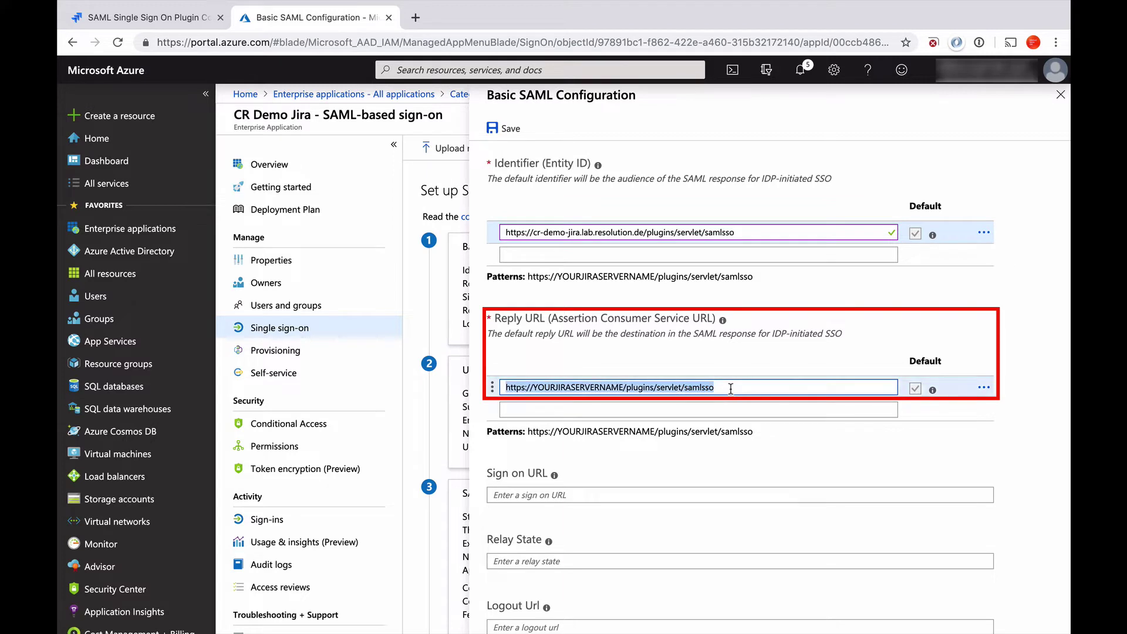
{"action": "key", "text": "super+v"}
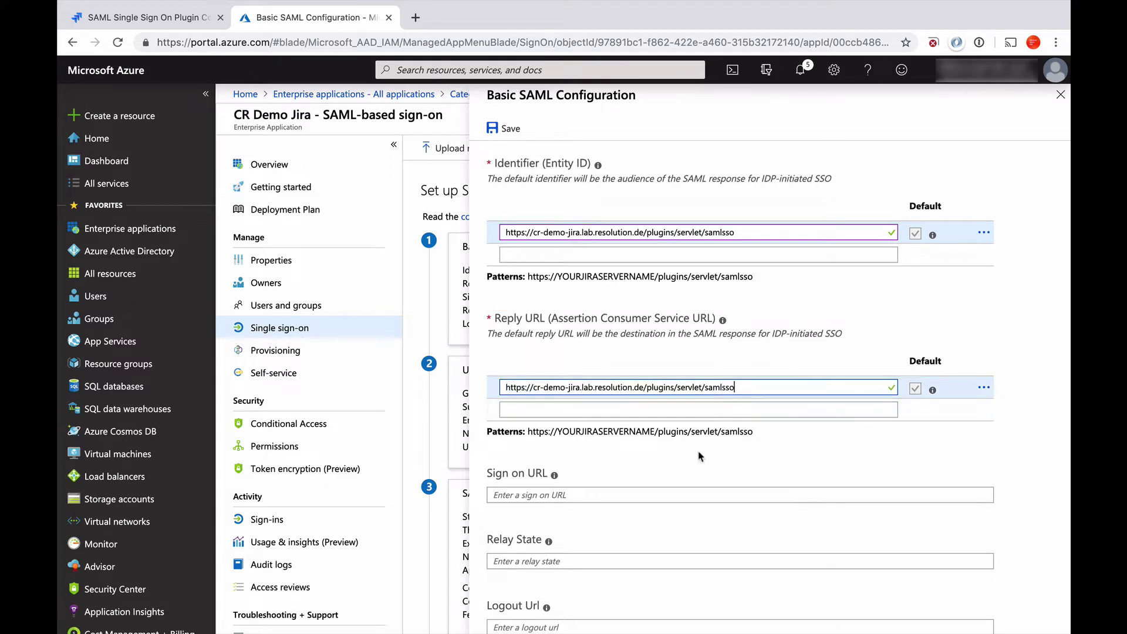
{"action": "left_click", "coordinate": [626, 494]}
{"action": "key", "text": "super+v"}
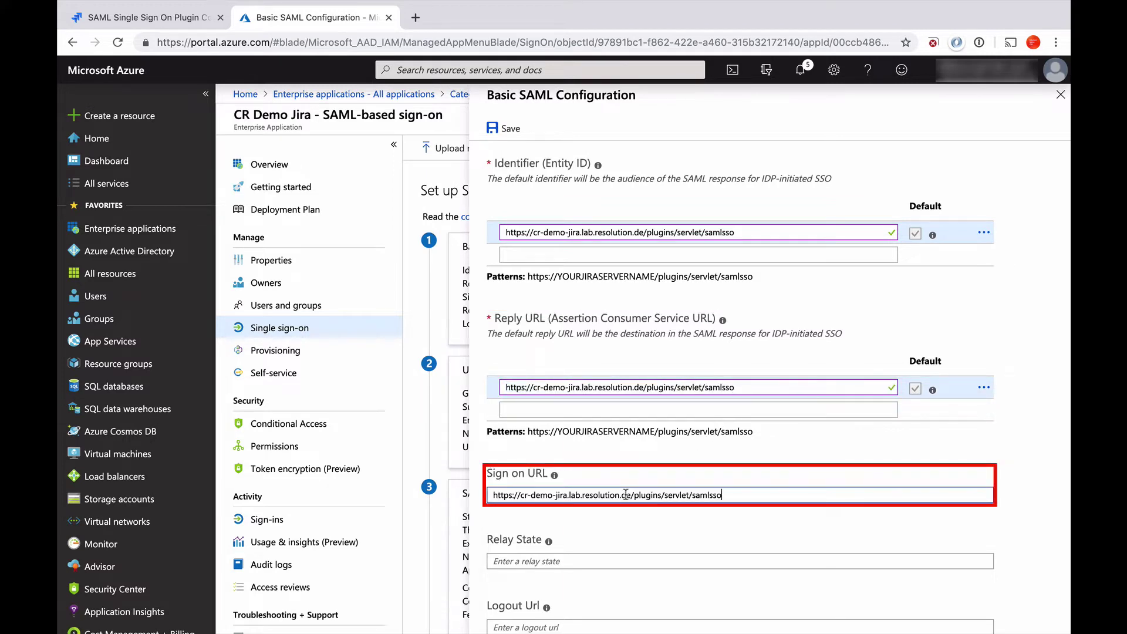
{"action": "left_click", "coordinate": [500, 132]}
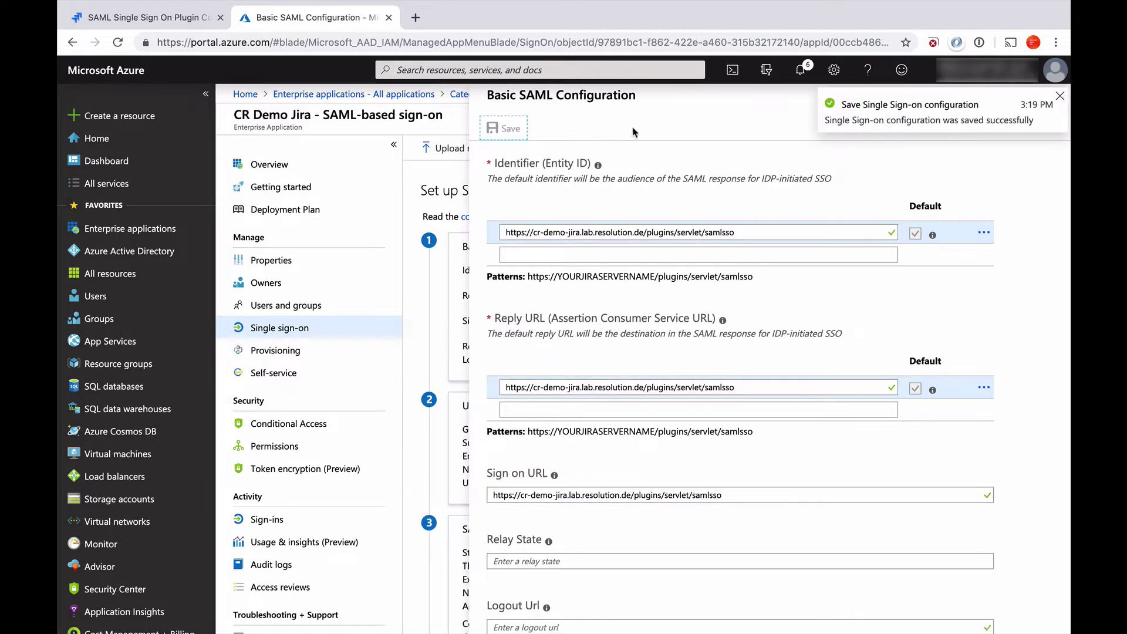
Close the Basic SAML panel, defer testing, and copy the App Federation Metadata Url.
{"action": "left_click", "coordinate": [1059, 96]}
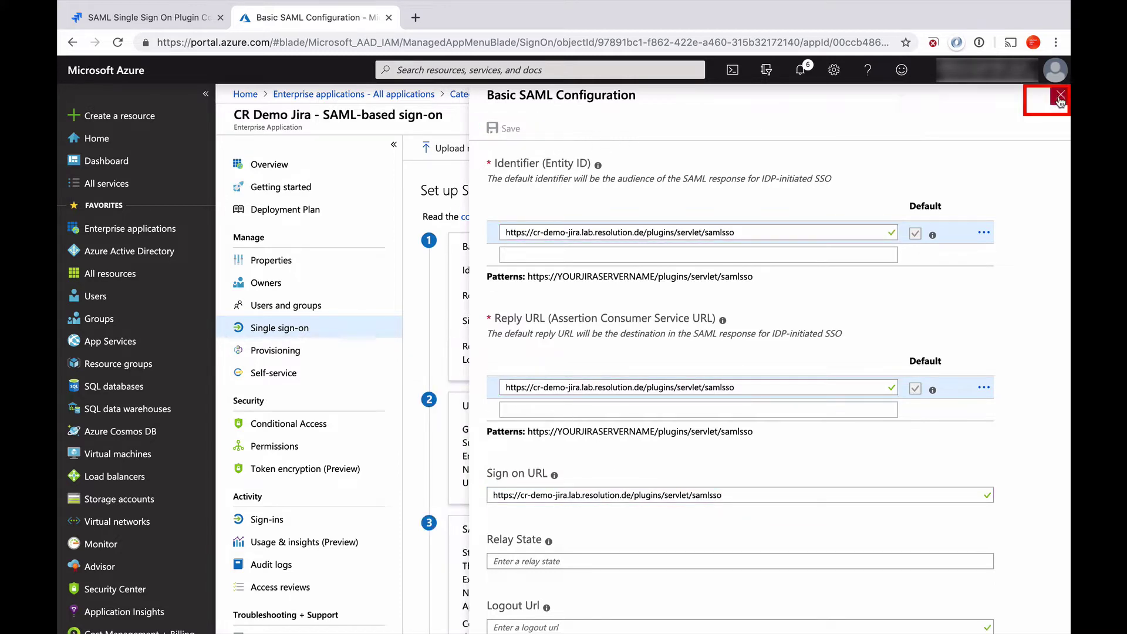
{"action": "left_click", "coordinate": [1061, 97]}
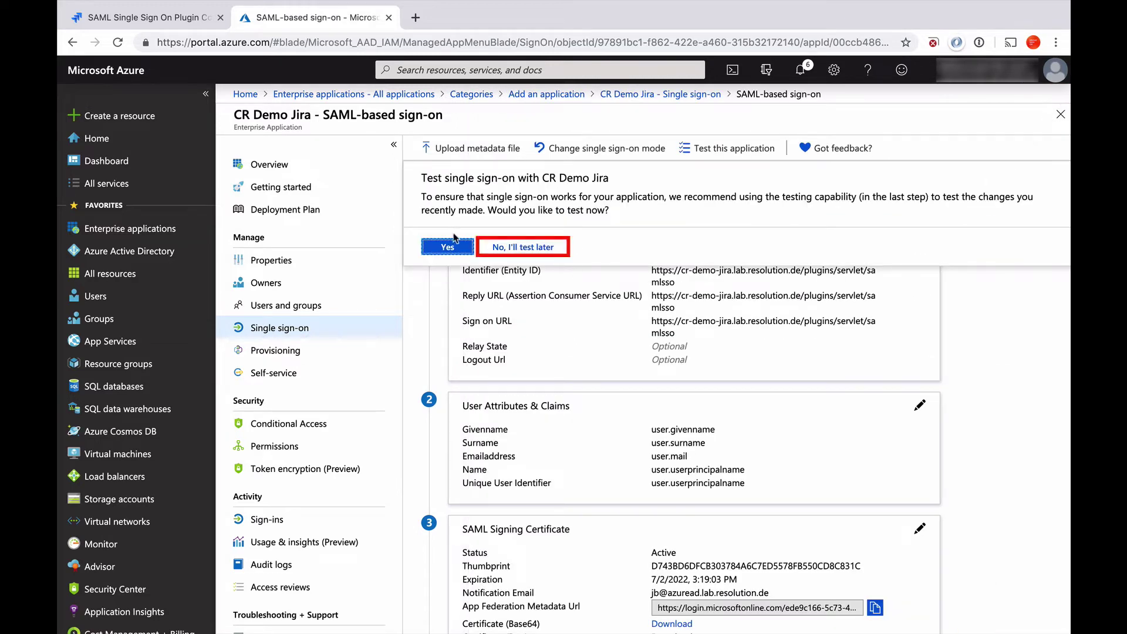
{"action": "left_click", "coordinate": [513, 247]}
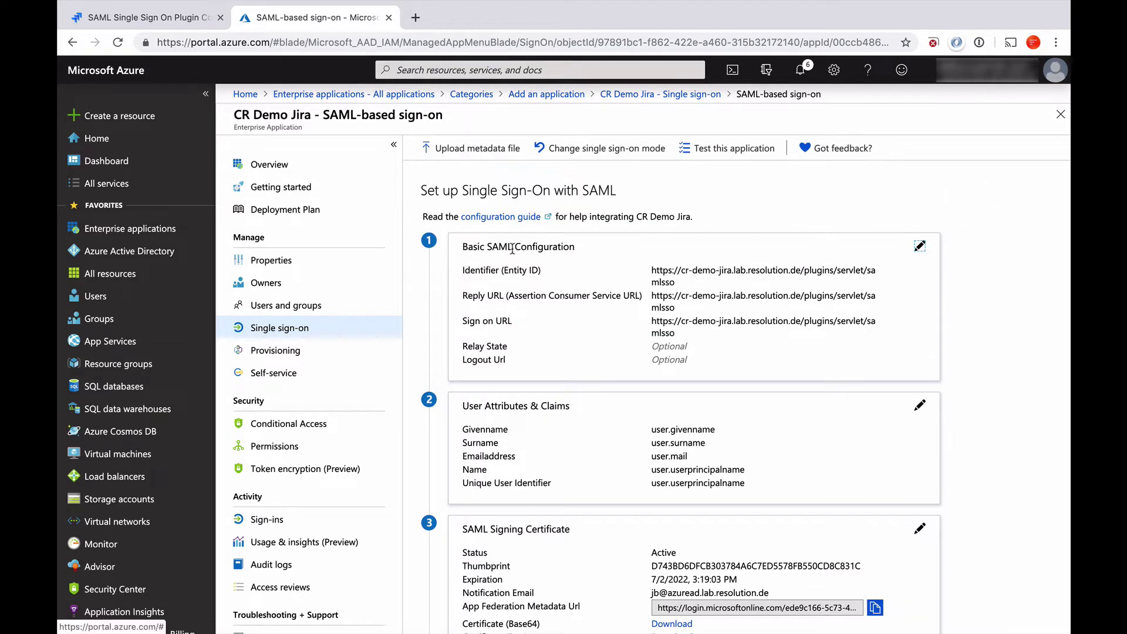
{"action": "scroll", "coordinate": [559, 343], "scroll_direction": "down", "scroll_amount": 1}
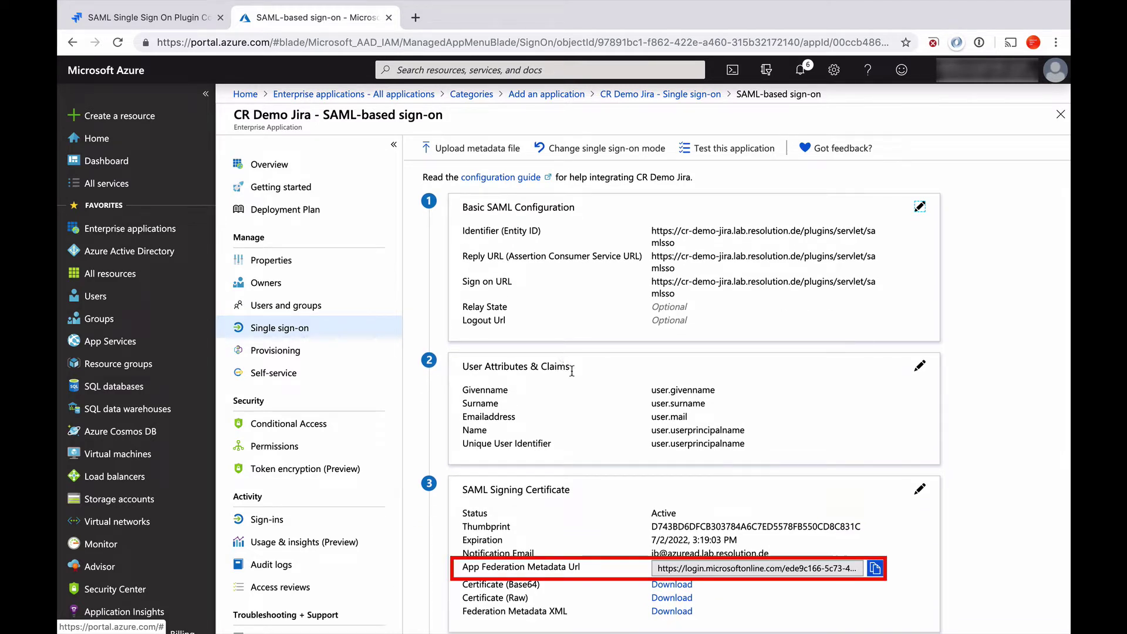
{"action": "left_click", "coordinate": [875, 568]}
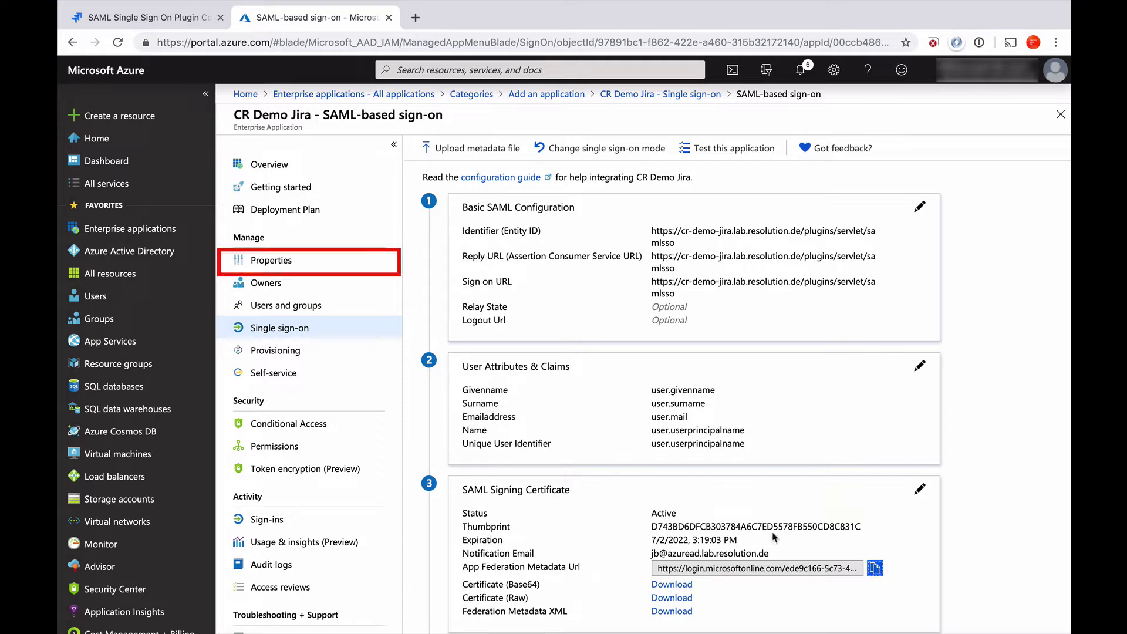
Set 'User assignment required?' to No in CR Demo Jira's Properties and save.
{"action": "left_click", "coordinate": [269, 262]}
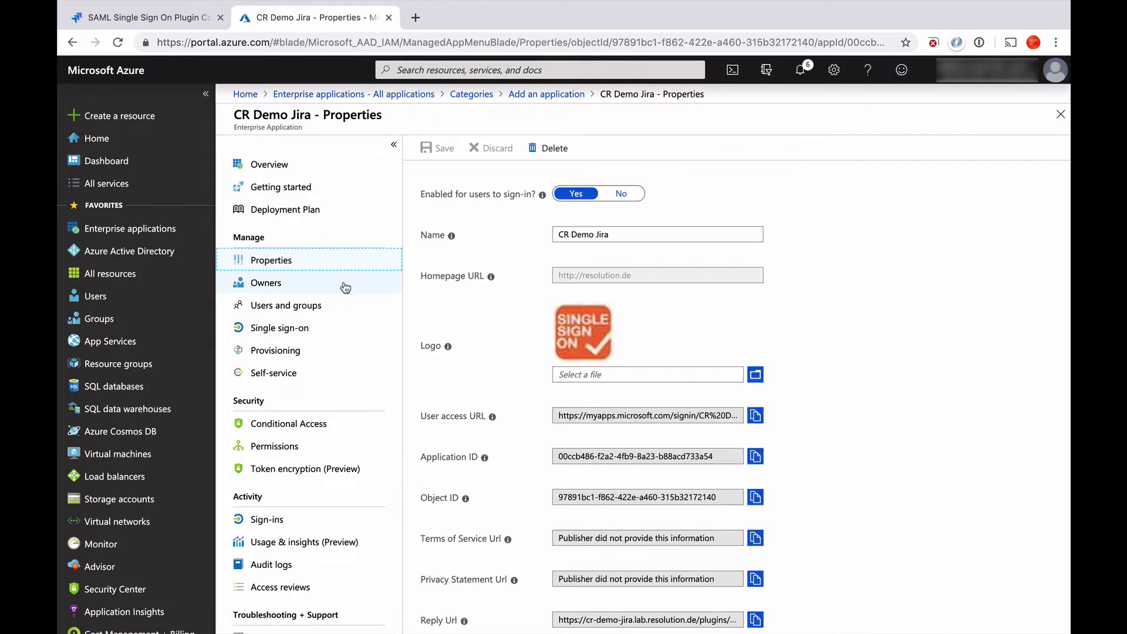
{"action": "scroll", "coordinate": [503, 408], "scroll_direction": "down", "scroll_amount": 1}
{"action": "scroll", "coordinate": [503, 408], "scroll_direction": "down", "scroll_amount": 1}
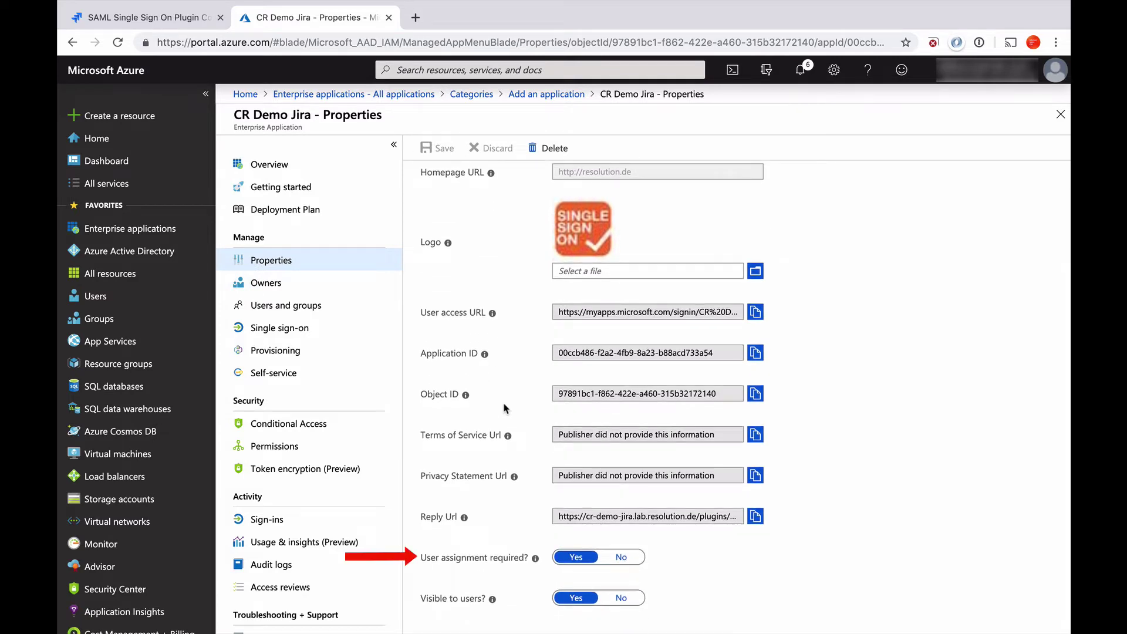
{"action": "left_click", "coordinate": [623, 557]}
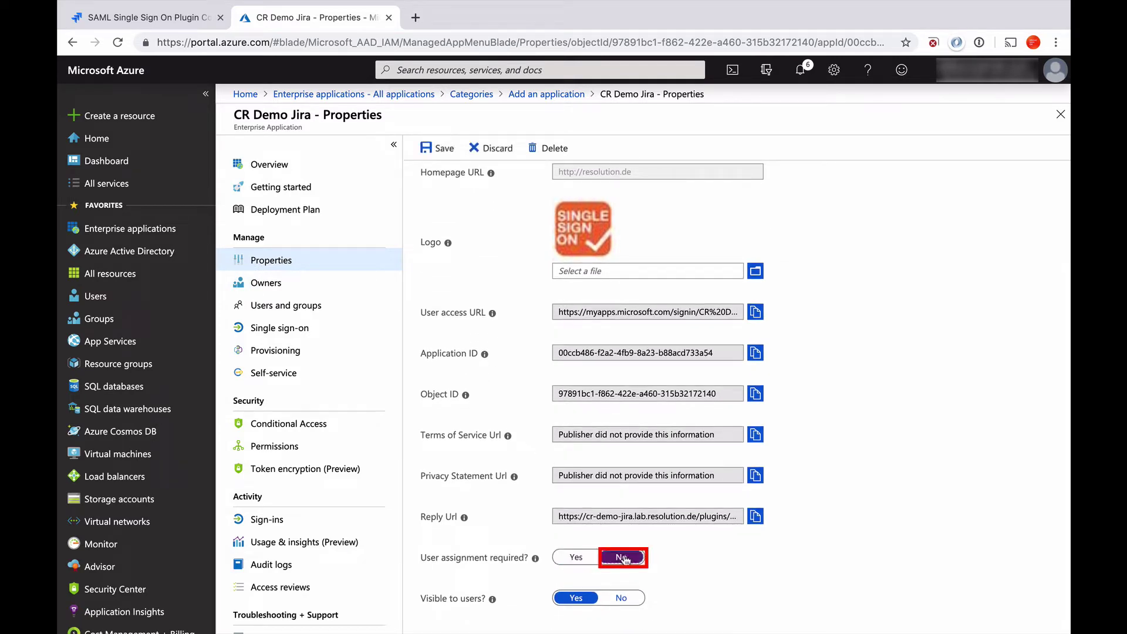
{"action": "left_click", "coordinate": [435, 149]}
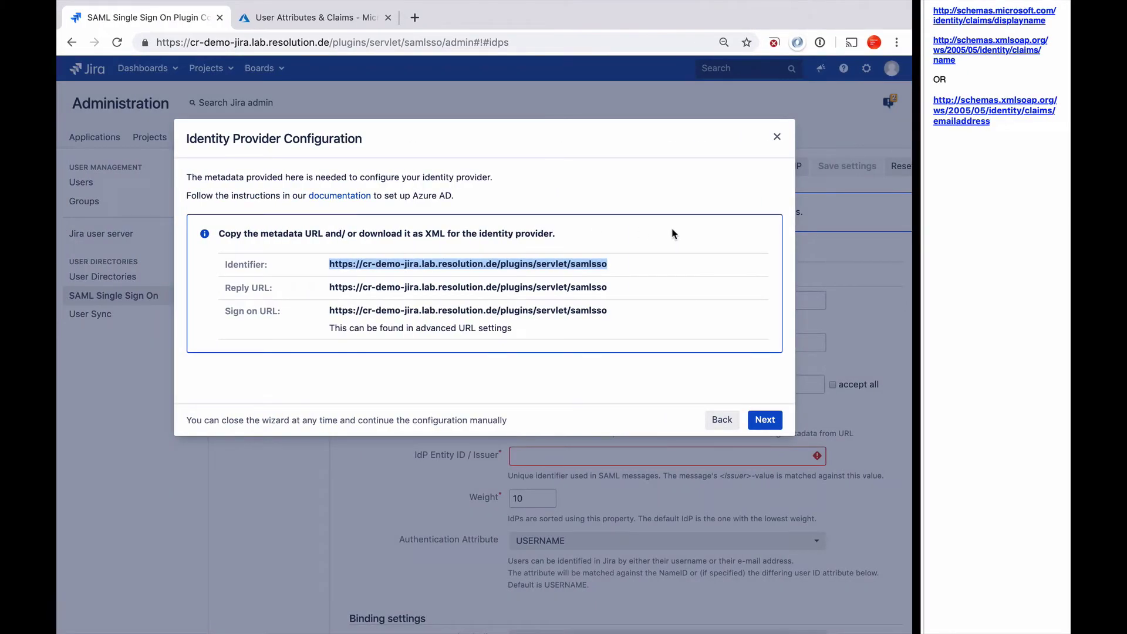
Paste the Azure App Federation Metadata Url into Jira's Metadata URL field and import it.
{"action": "left_click", "coordinate": [766, 419]}
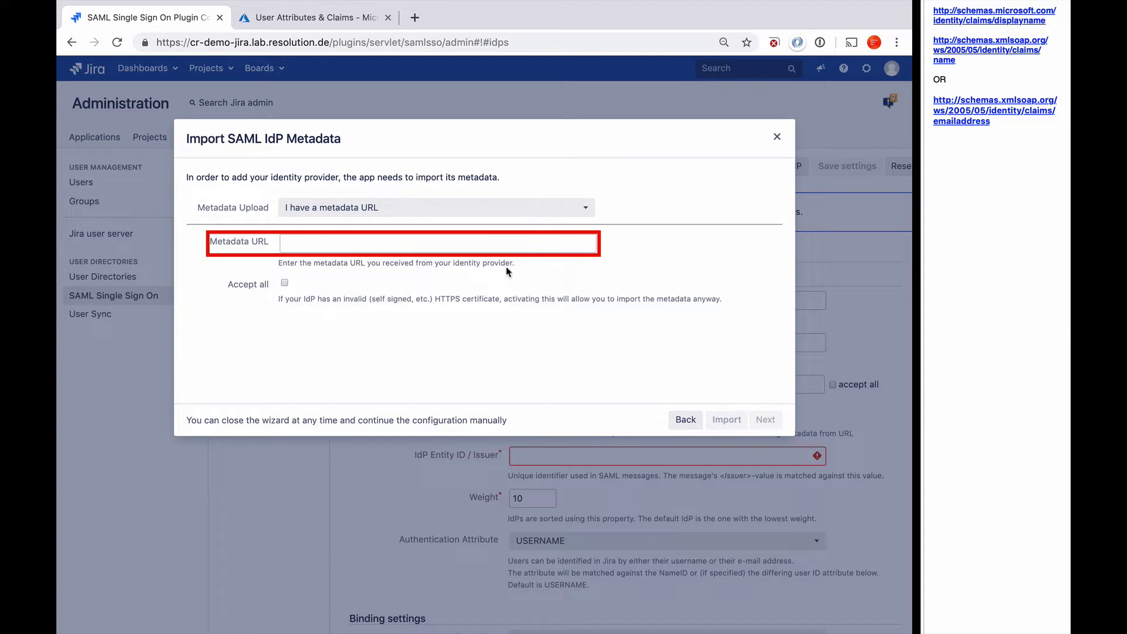
{"action": "left_click", "coordinate": [491, 246]}
{"action": "key", "text": "ctrl+v"}
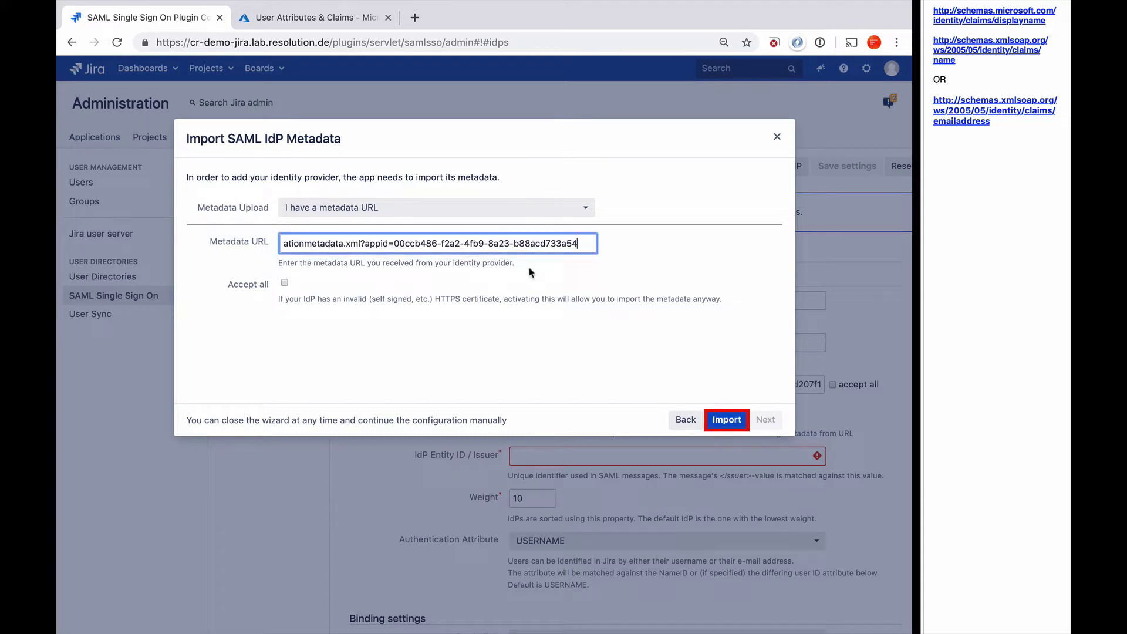
{"action": "left_click", "coordinate": [730, 420]}
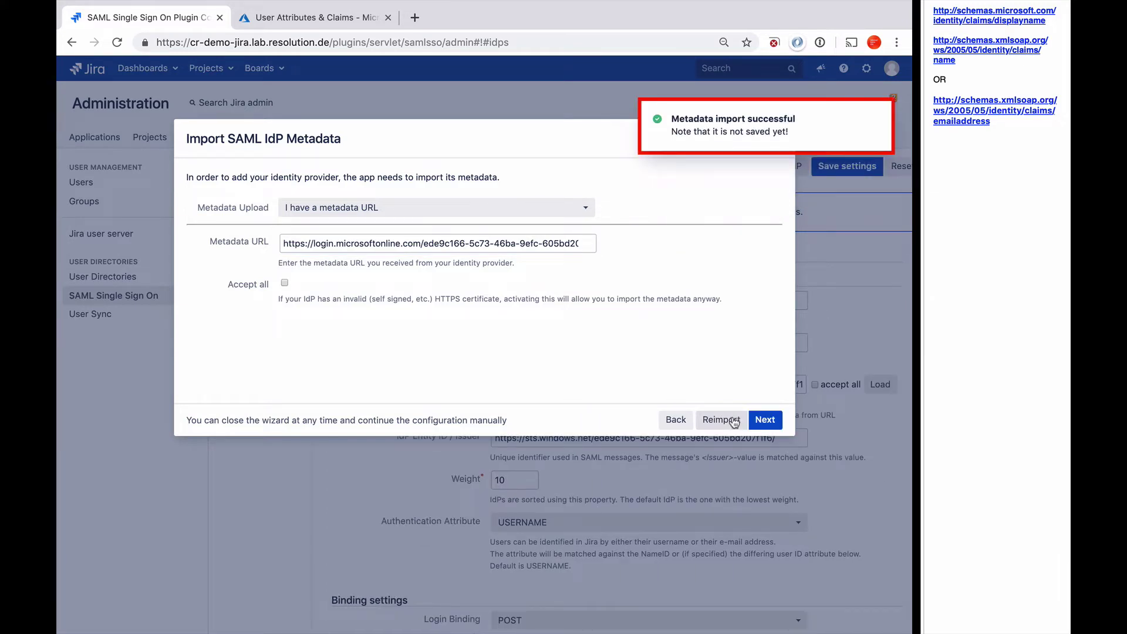
Advance to the User ID step, leaving NameID matched to the USERNAME attribute.
{"action": "left_click", "coordinate": [754, 419]}
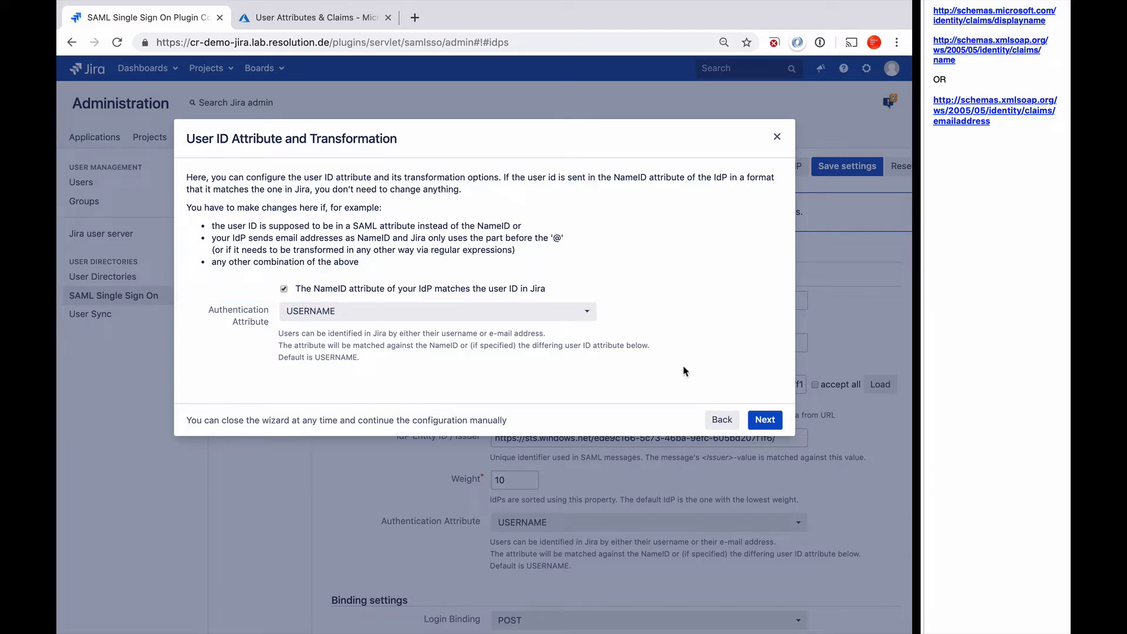
Advance to the User Creation and Update step and set User Update Method to 'Update from SAML-Attributes'.
{"action": "left_click", "coordinate": [766, 421]}
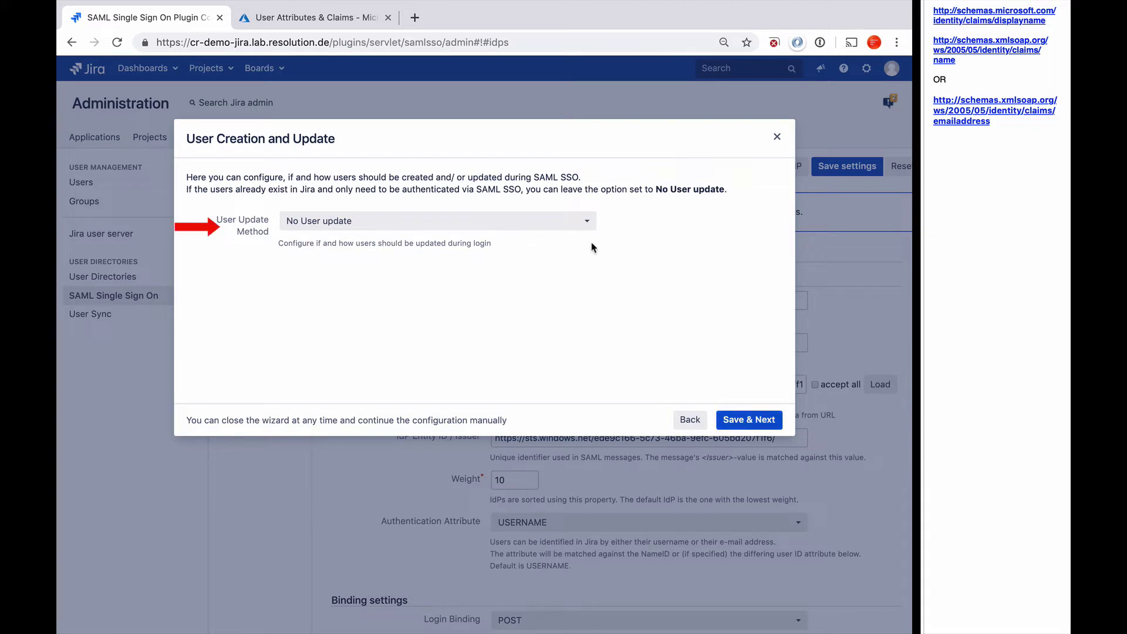
{"action": "left_click", "coordinate": [586, 222]}
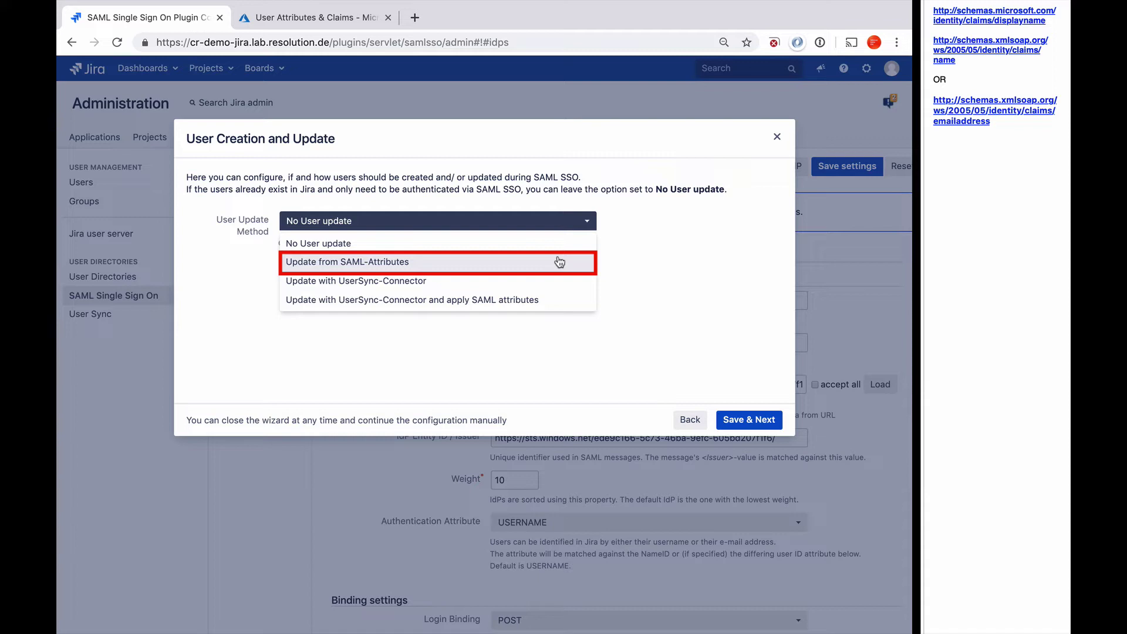
{"action": "left_click", "coordinate": [560, 261]}
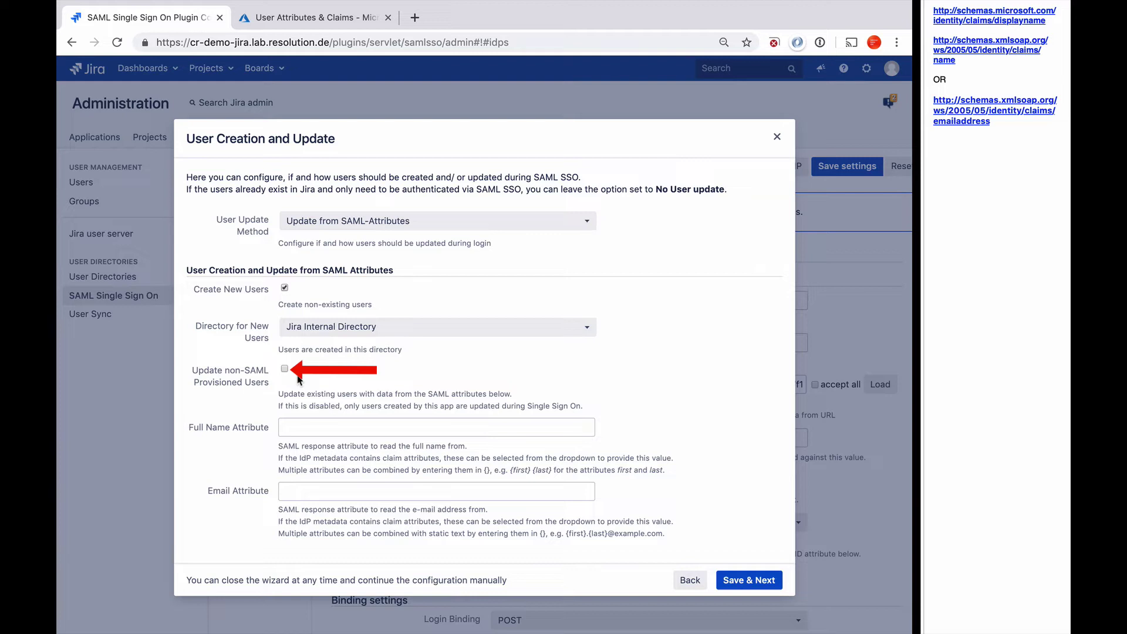
Paste the displayname claim URL into Full Name Attribute, then copy the name claim URL from the notes.
{"action": "scroll", "coordinate": [299, 380], "scroll_direction": "down", "scroll_amount": 1}
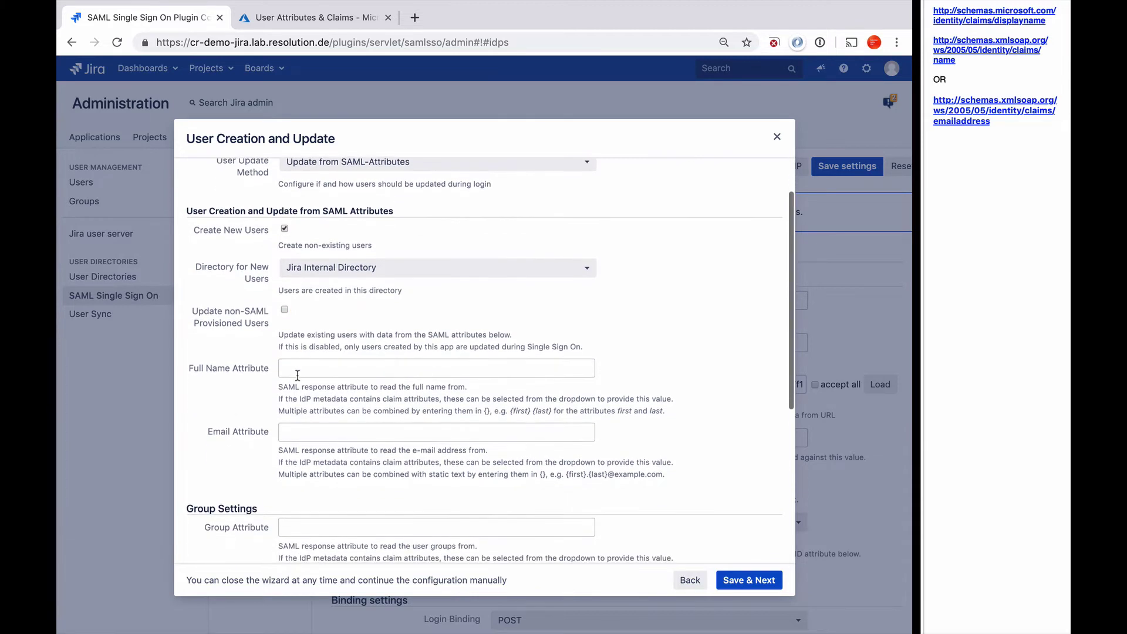
{"action": "scroll", "coordinate": [297, 374], "scroll_direction": "down", "scroll_amount": 3}
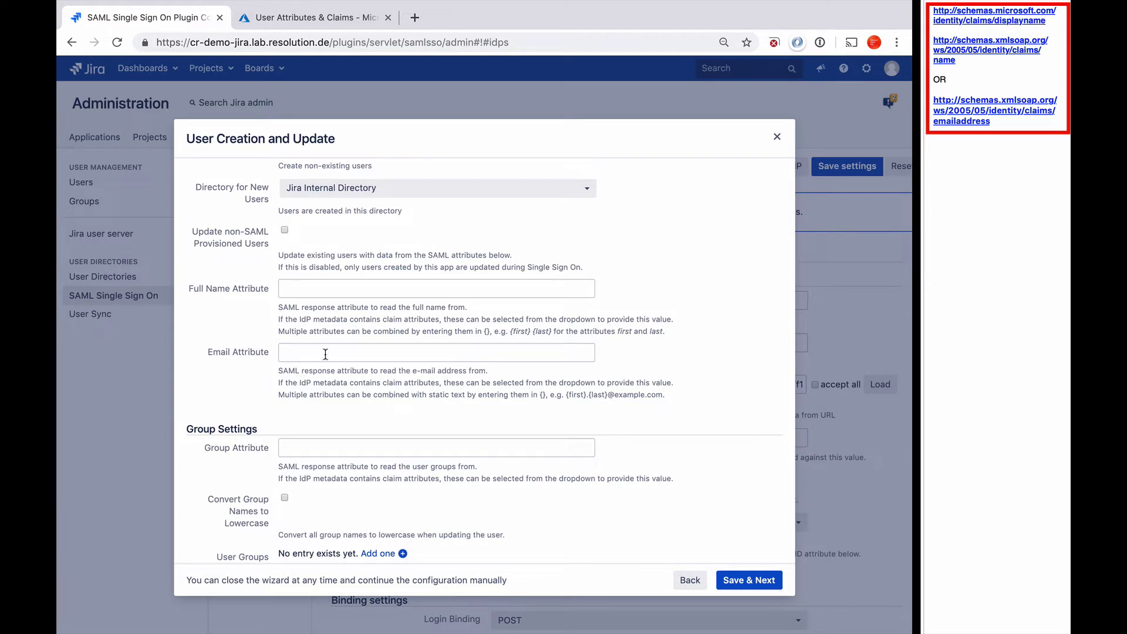
{"action": "left_click", "coordinate": [1051, 19]}
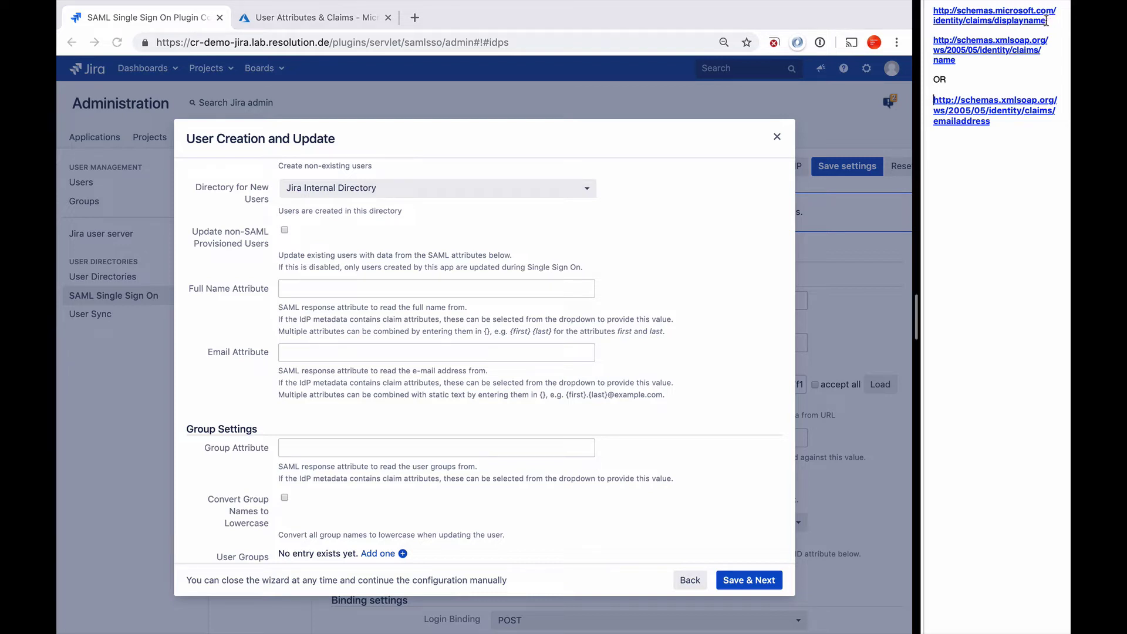
{"action": "left_click_drag", "start_coordinate": [1050, 20], "coordinate": [944, 5]}
{"action": "key", "text": "super+c"}
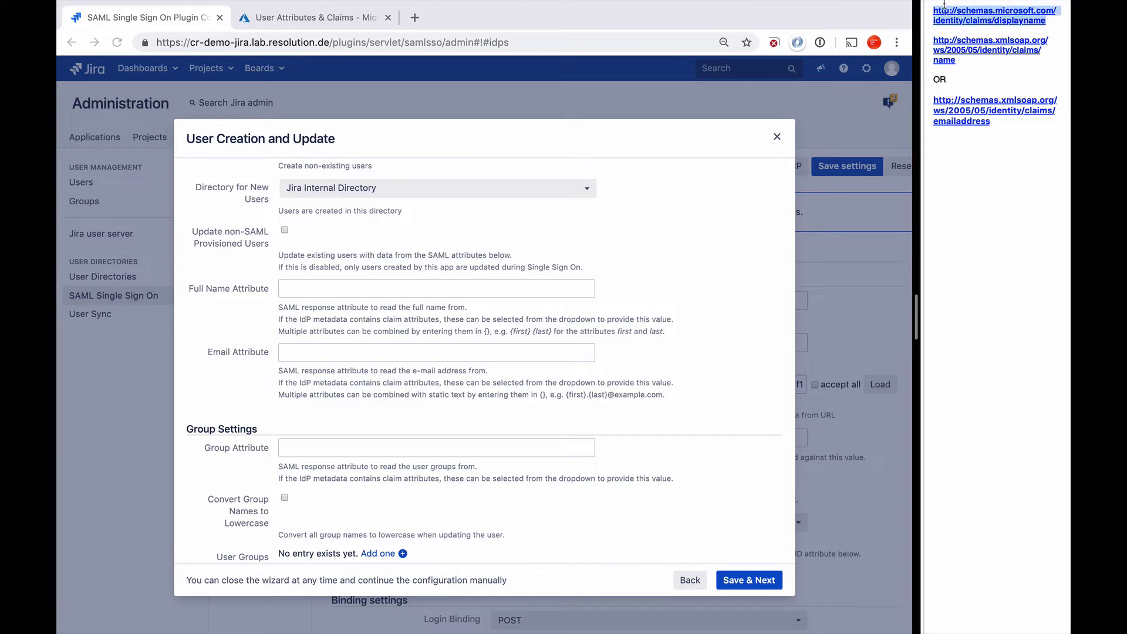
{"action": "left_click", "coordinate": [300, 292]}
{"action": "left_click", "coordinate": [300, 293]}
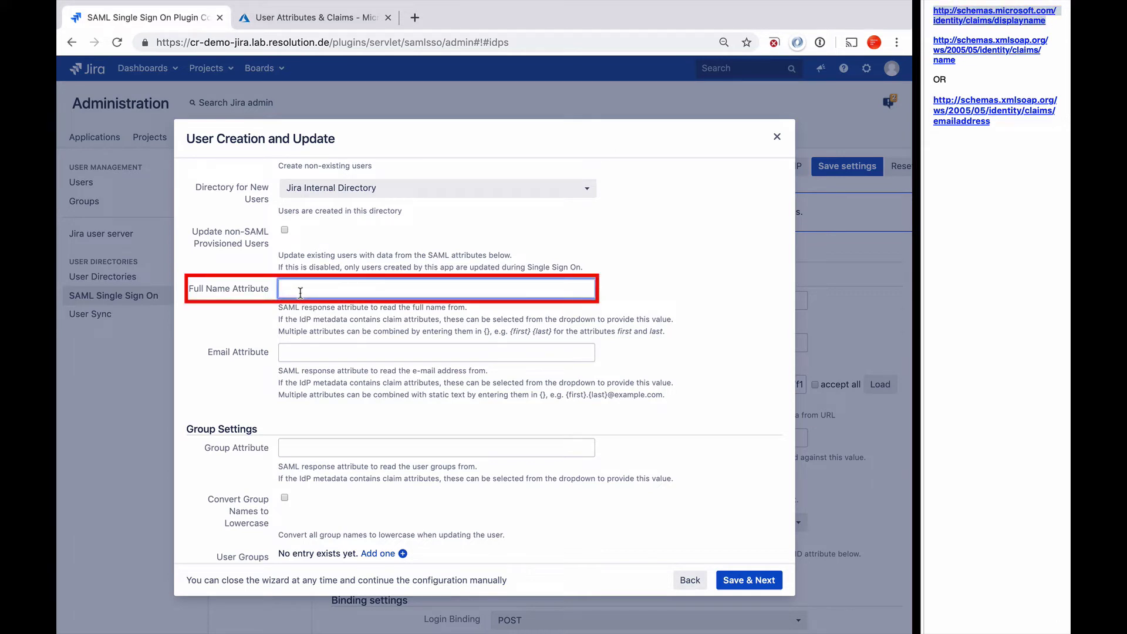
{"action": "key", "text": "super+v"}
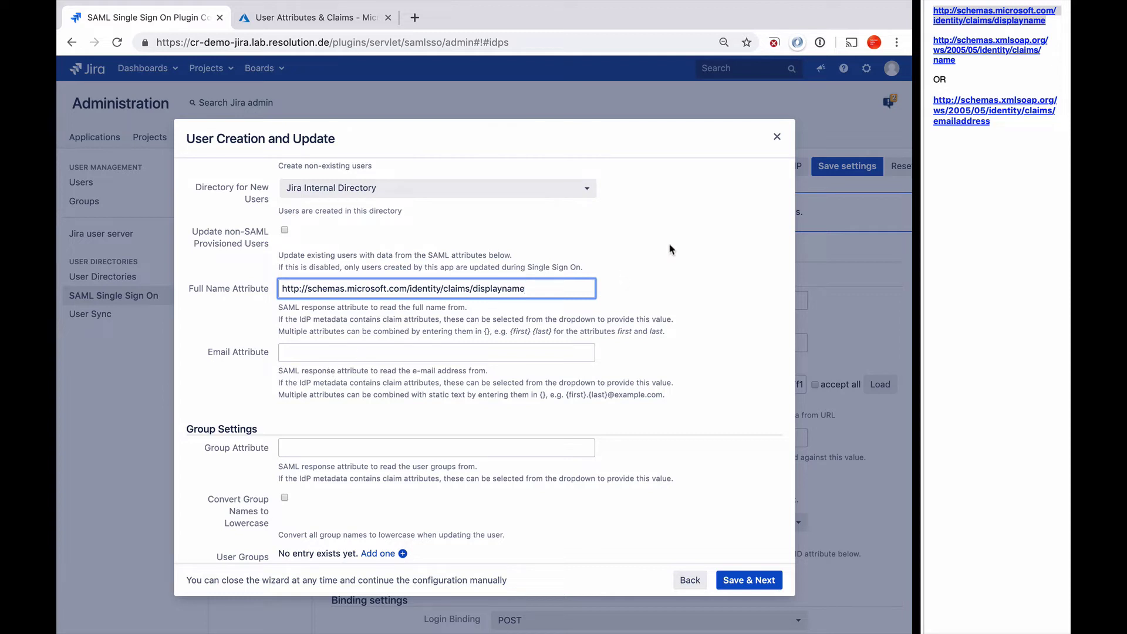
{"action": "left_click", "coordinate": [959, 63]}
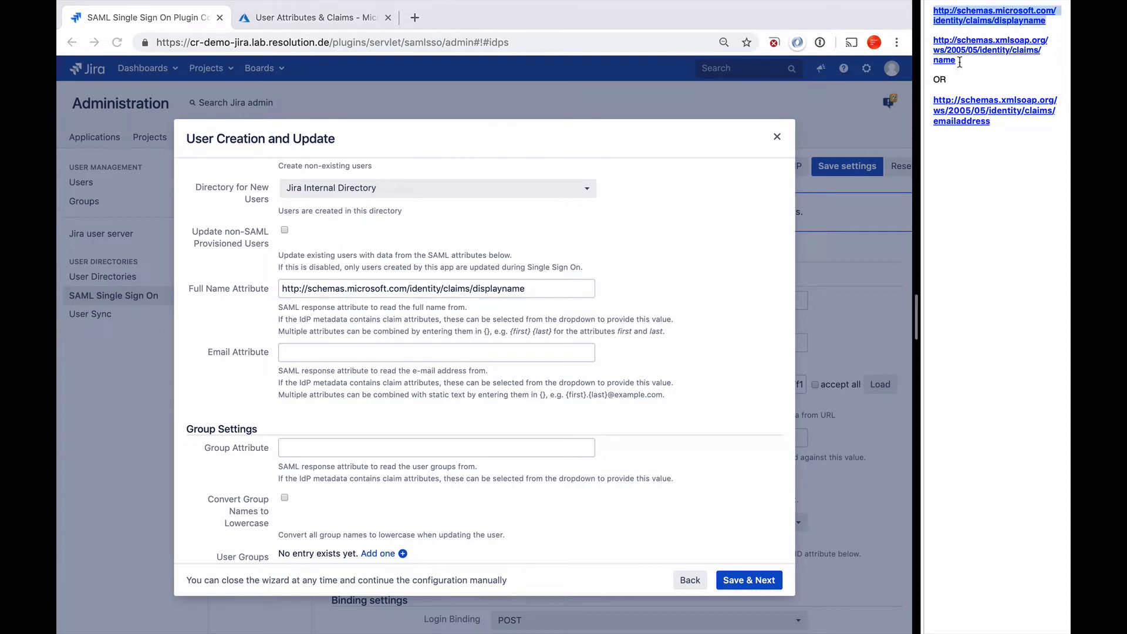
{"action": "left_click_drag", "start_coordinate": [959, 62], "coordinate": [927, 41]}
{"action": "key", "text": "ctrl+c"}
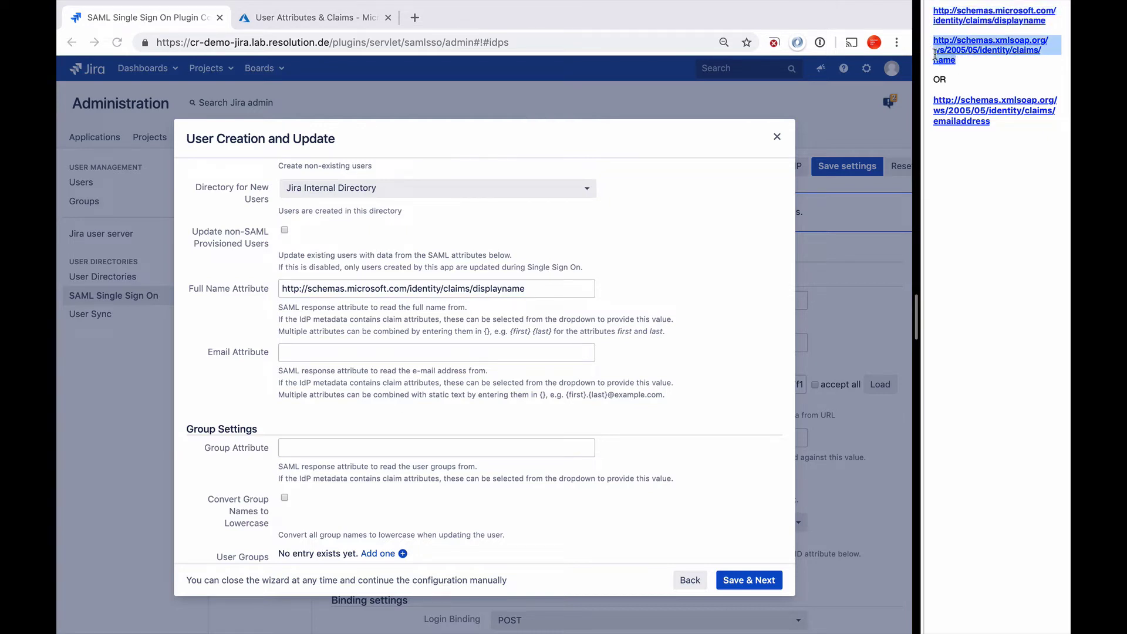
{"action": "left_click", "coordinate": [315, 353]}
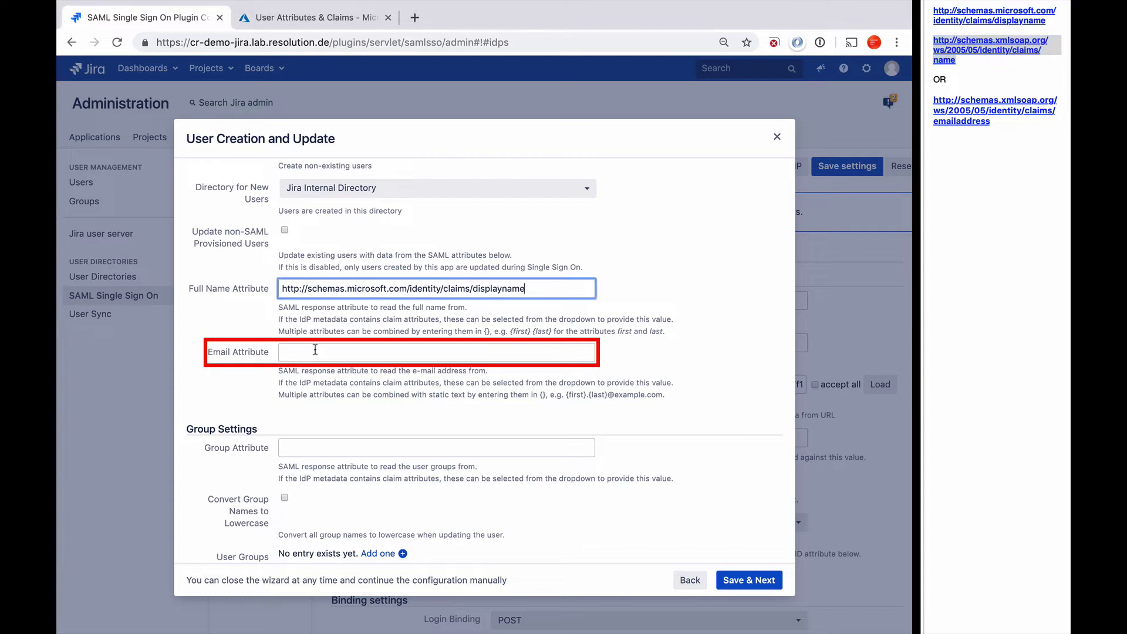
{"action": "key", "text": "ctrl+v"}
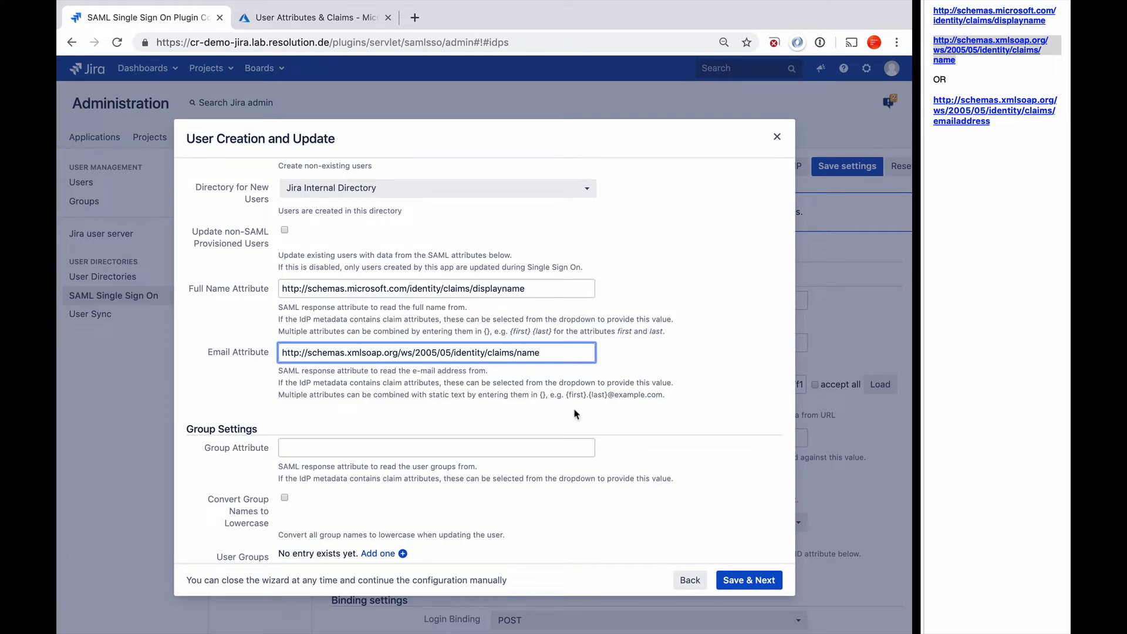
{"action": "scroll", "coordinate": [663, 425], "scroll_direction": "down", "scroll_amount": 5}
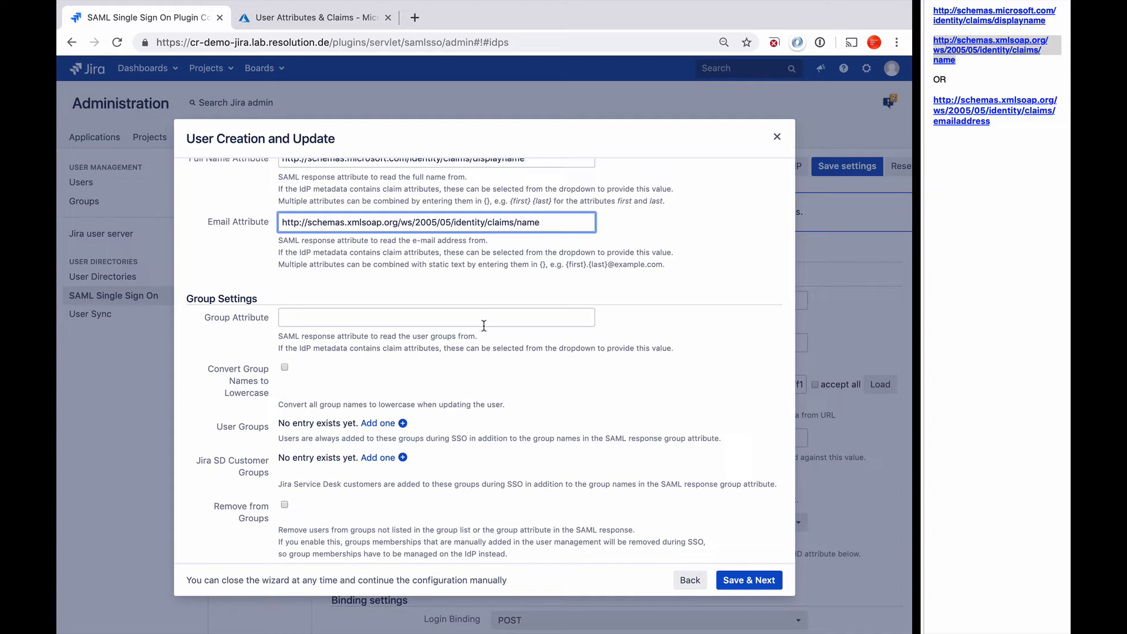
Add jira-software-users as a User Groups entry so every SSO user joins it.
{"action": "scroll", "coordinate": [463, 398], "scroll_direction": "down", "scroll_amount": 1}
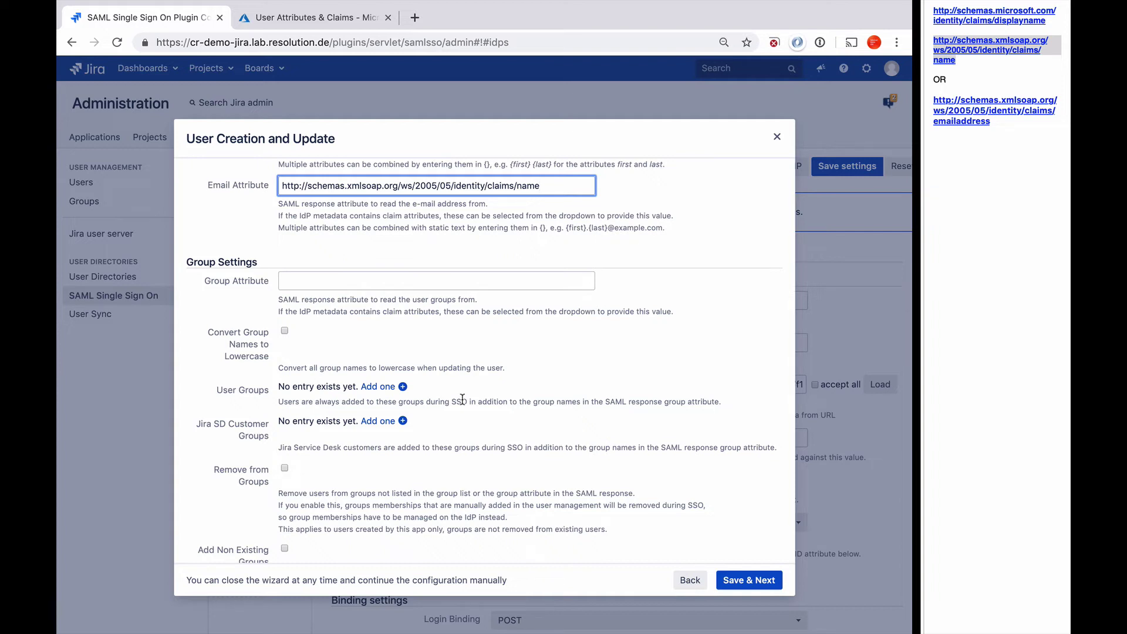
{"action": "left_click", "coordinate": [392, 388]}
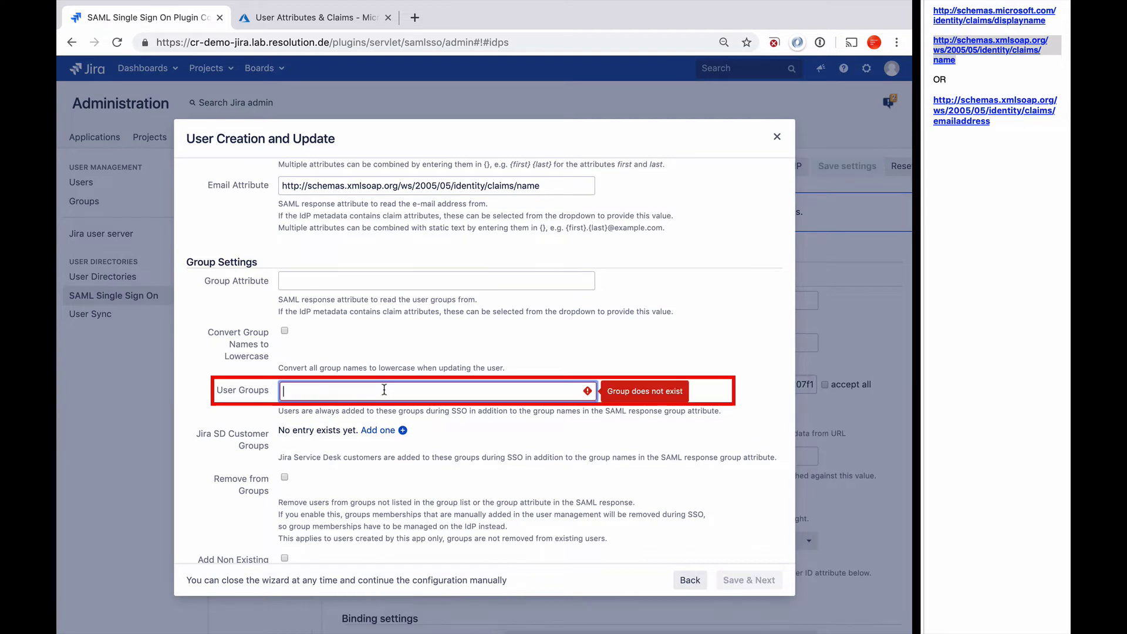
{"action": "type", "text": "jira-software-users"}
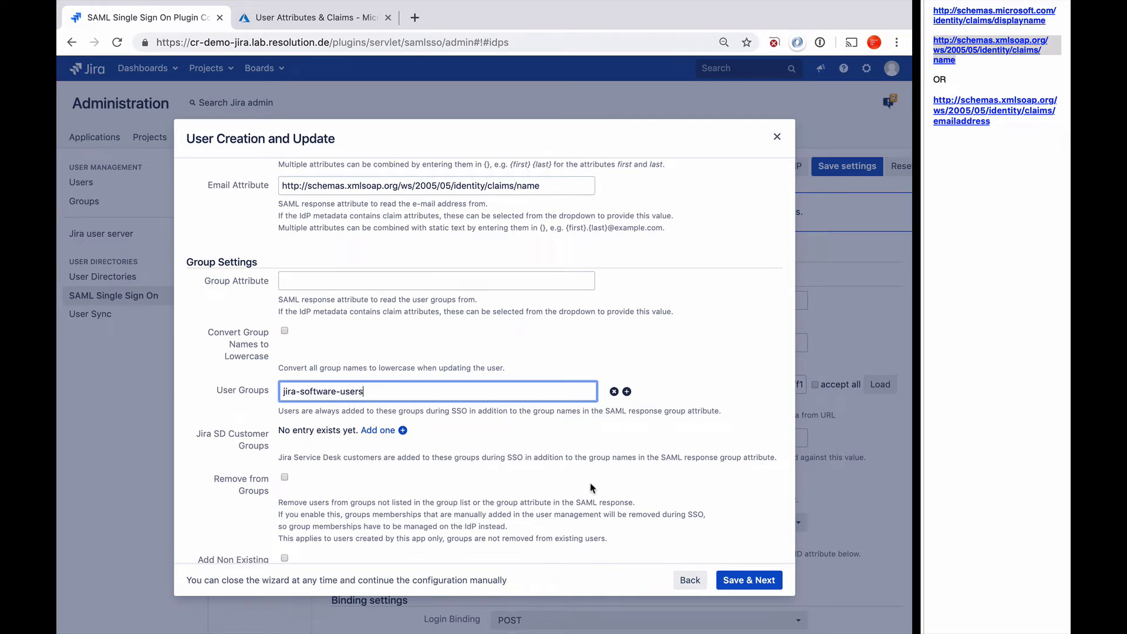
{"action": "scroll", "coordinate": [590, 483], "scroll_direction": "down", "scroll_amount": 1}
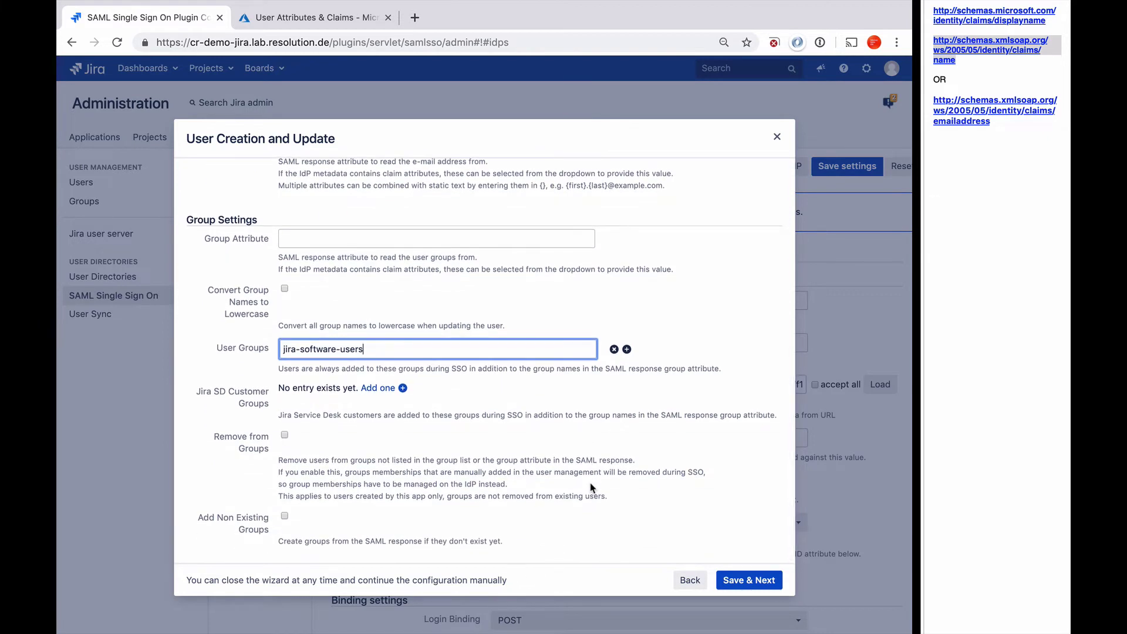
Save the user creation settings, start a test, and select the generated tracked login link.
{"action": "left_click", "coordinate": [749, 581]}
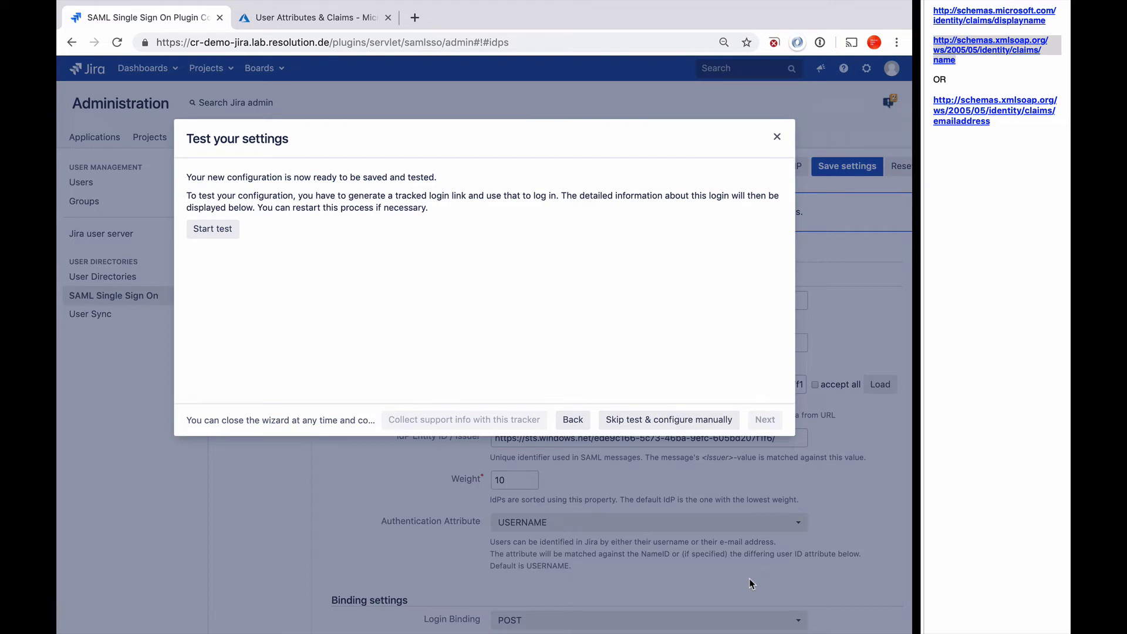
{"action": "left_click", "coordinate": [222, 232]}
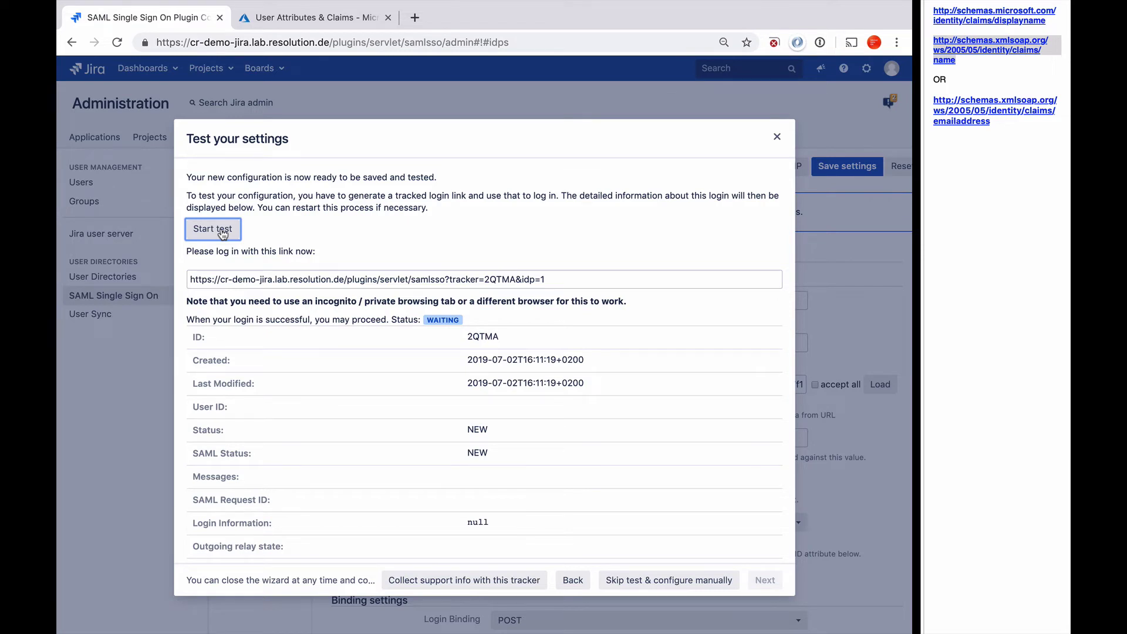
{"action": "left_click", "coordinate": [559, 277]}
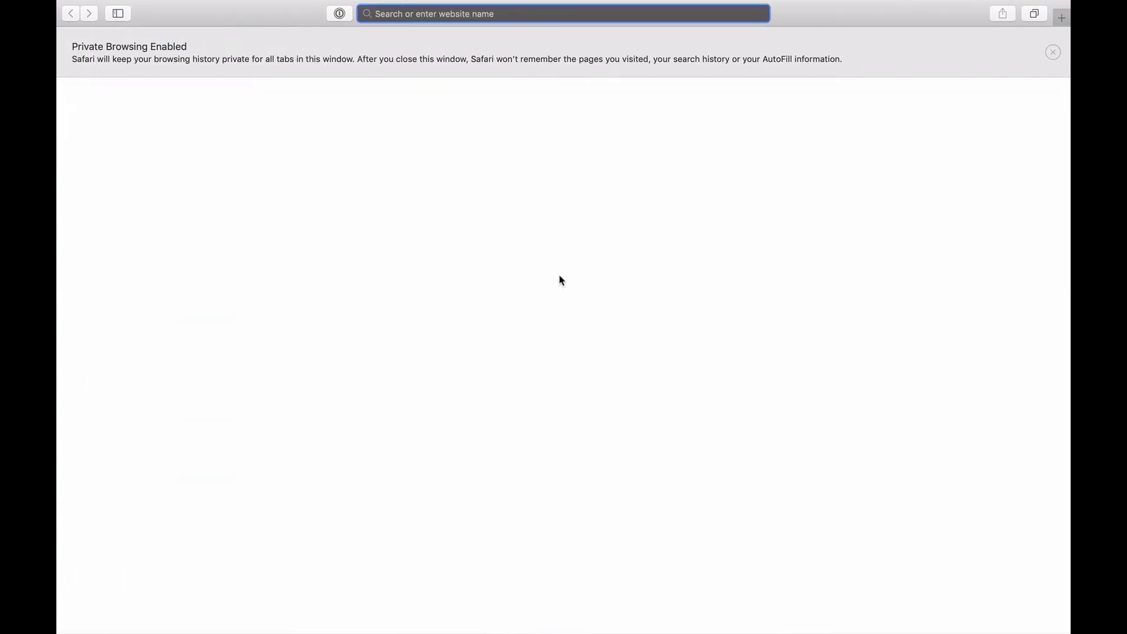
Open the tracked link in Safari and sign in with the Azure test user's e-mail and password.
{"action": "type", "text": "https://cr-demo-jira.lab.resolution.de/plugins/servlet/samlsso?tracker=2QTMA&idp=1"}
{"action": "key", "text": "Return"}
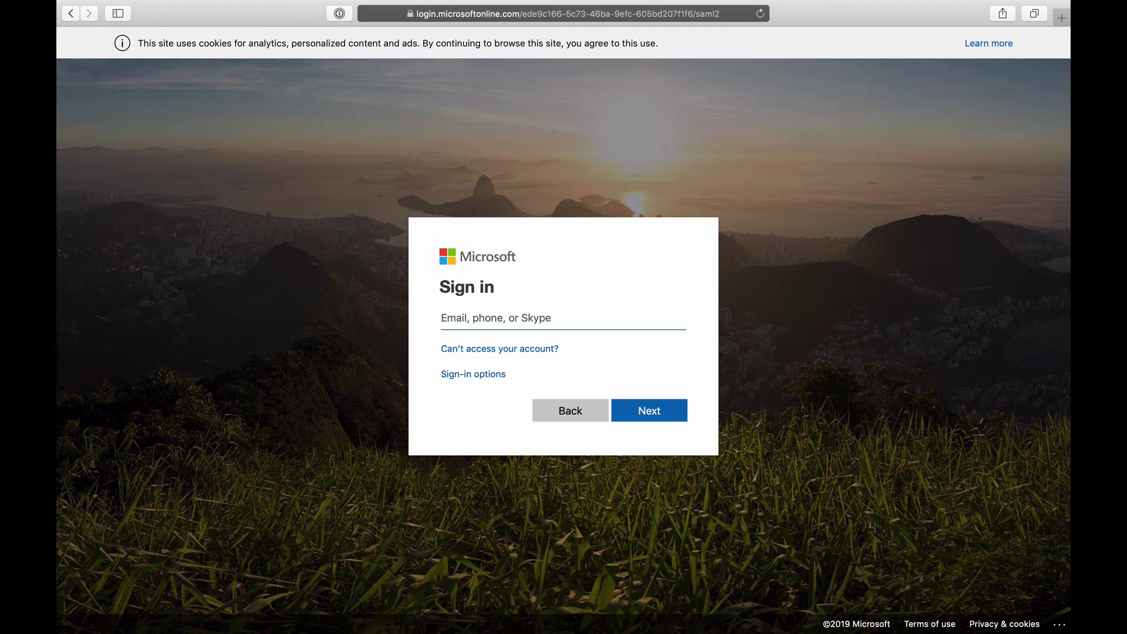
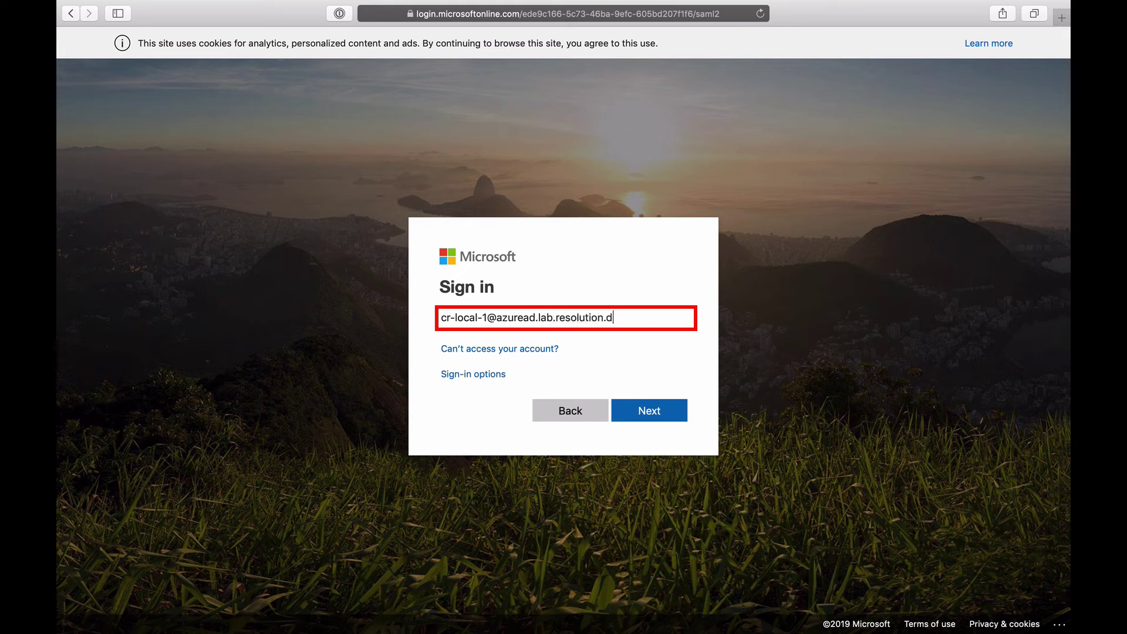
{"action": "left_click", "coordinate": [666, 411]}
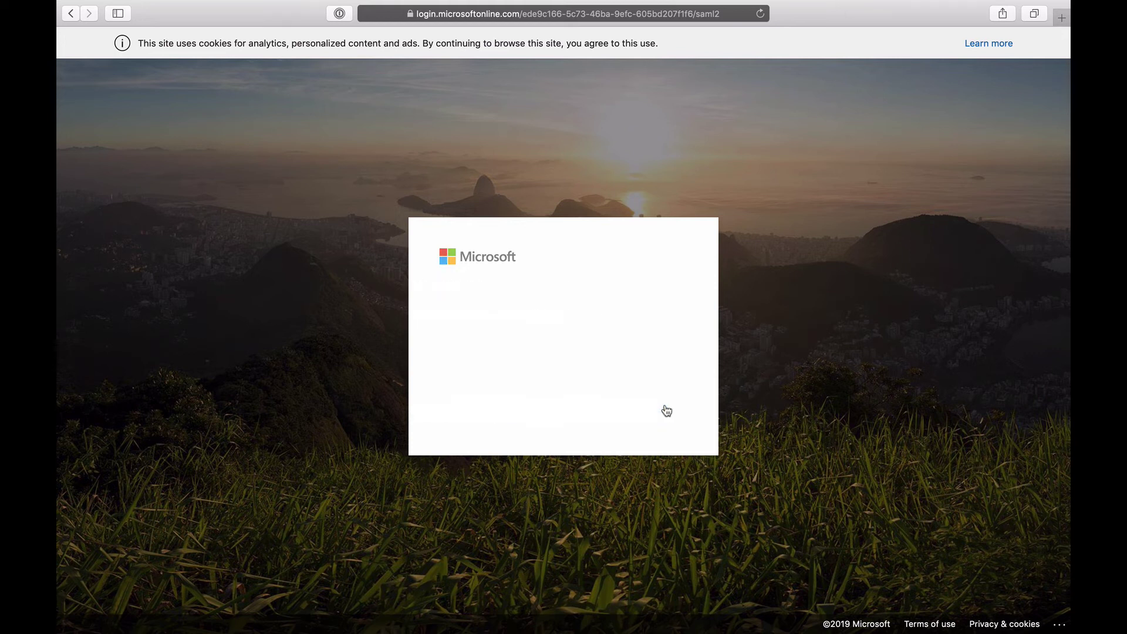
{"action": "type", "text": "********"}
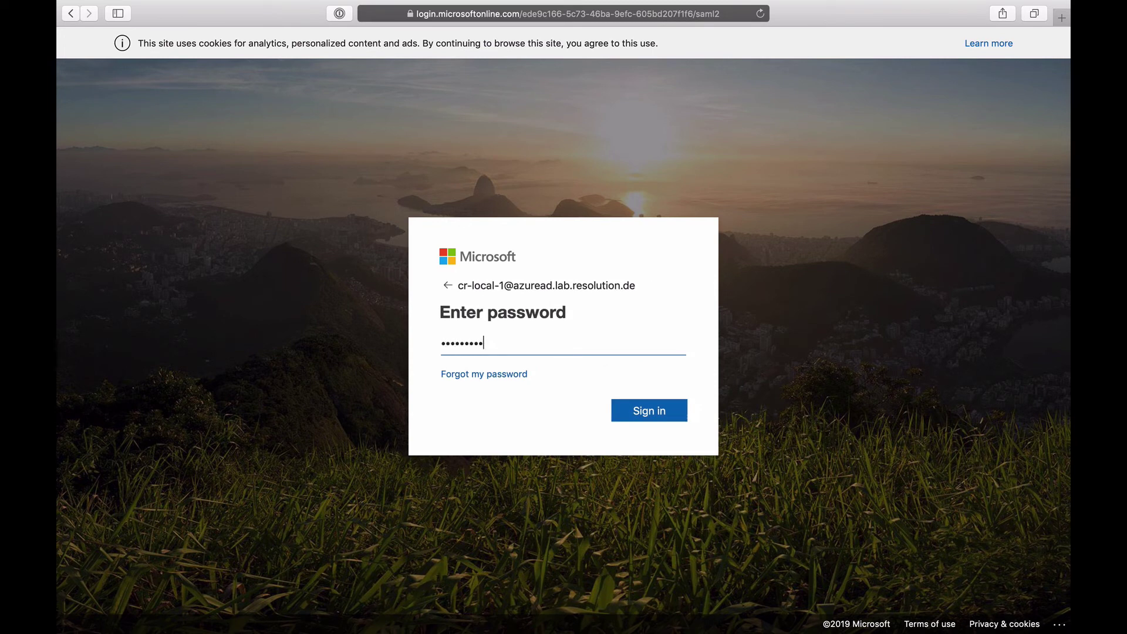
{"action": "left_click", "coordinate": [666, 417]}
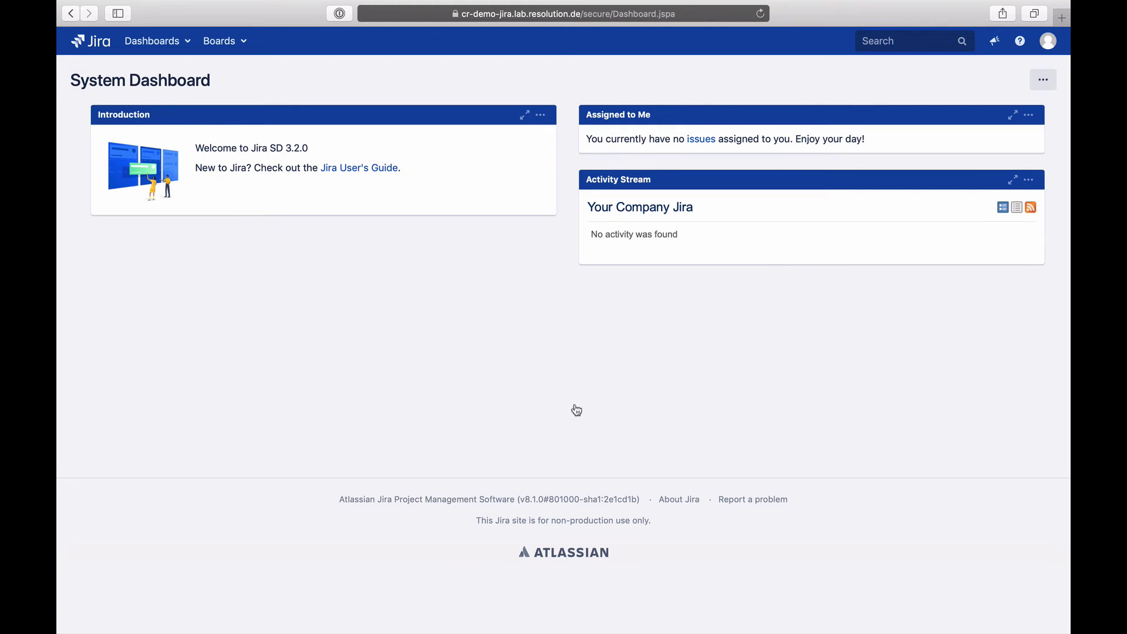
{"action": "key", "text": "ctrl+Left"}
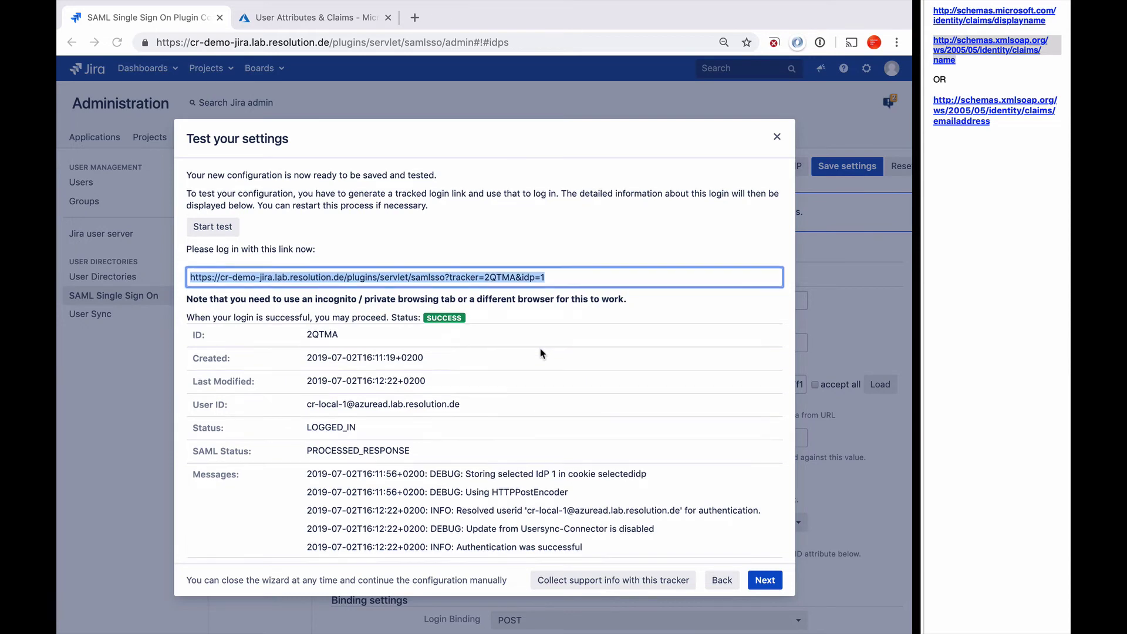
{"action": "scroll", "coordinate": [540, 349], "scroll_direction": "down", "scroll_amount": 2}
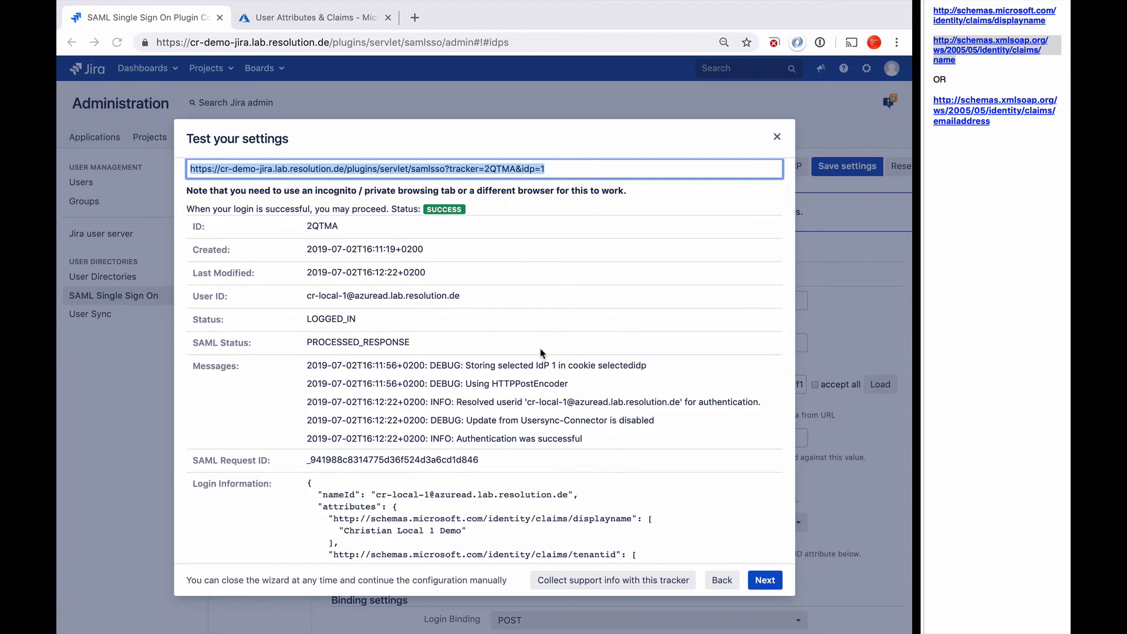
{"action": "scroll", "coordinate": [541, 350], "scroll_direction": "down", "scroll_amount": 5}
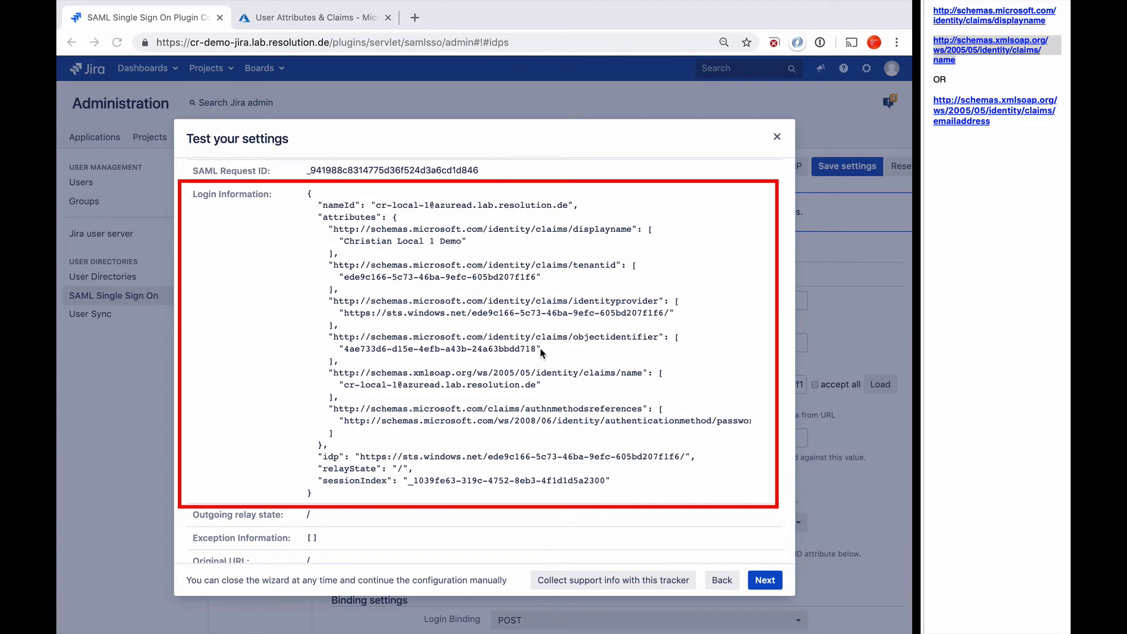
{"action": "scroll", "coordinate": [540, 352], "scroll_direction": "down", "scroll_amount": 3}
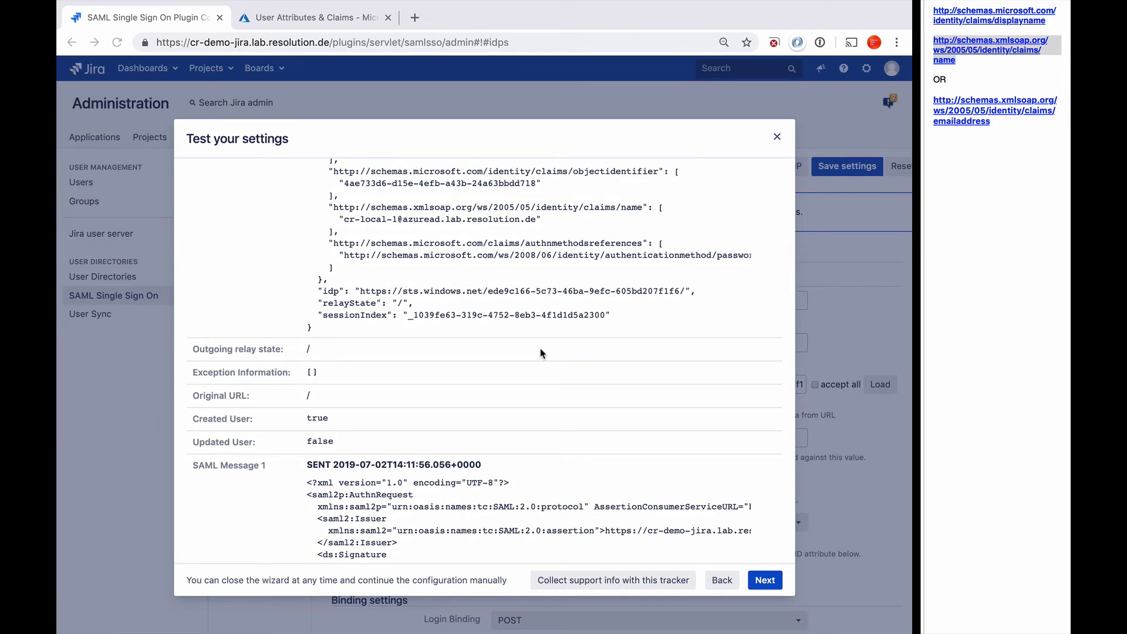
{"action": "scroll", "coordinate": [540, 352], "scroll_direction": "down", "scroll_amount": 10}
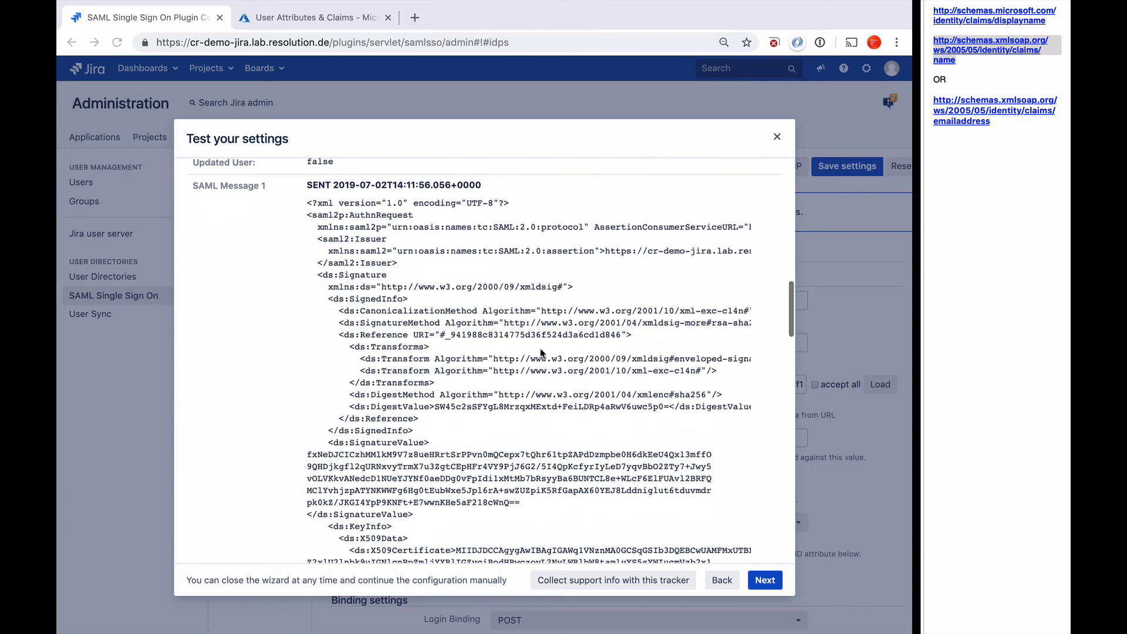
{"action": "scroll", "coordinate": [540, 352], "scroll_direction": "down", "scroll_amount": 15}
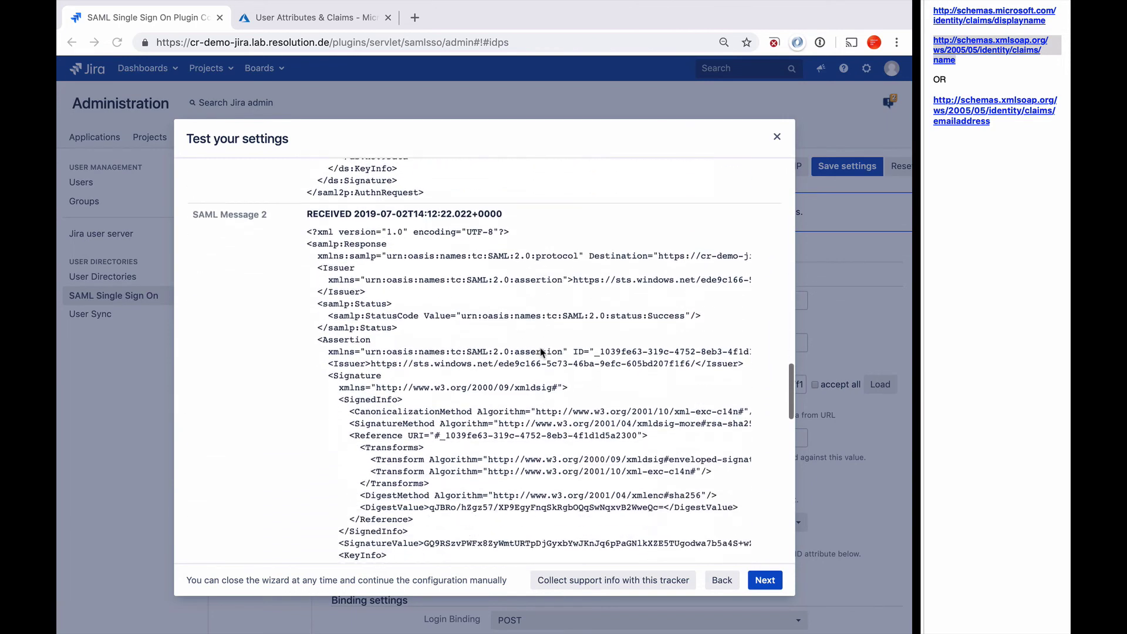
{"action": "scroll", "coordinate": [541, 352], "scroll_direction": "down", "scroll_amount": 15}
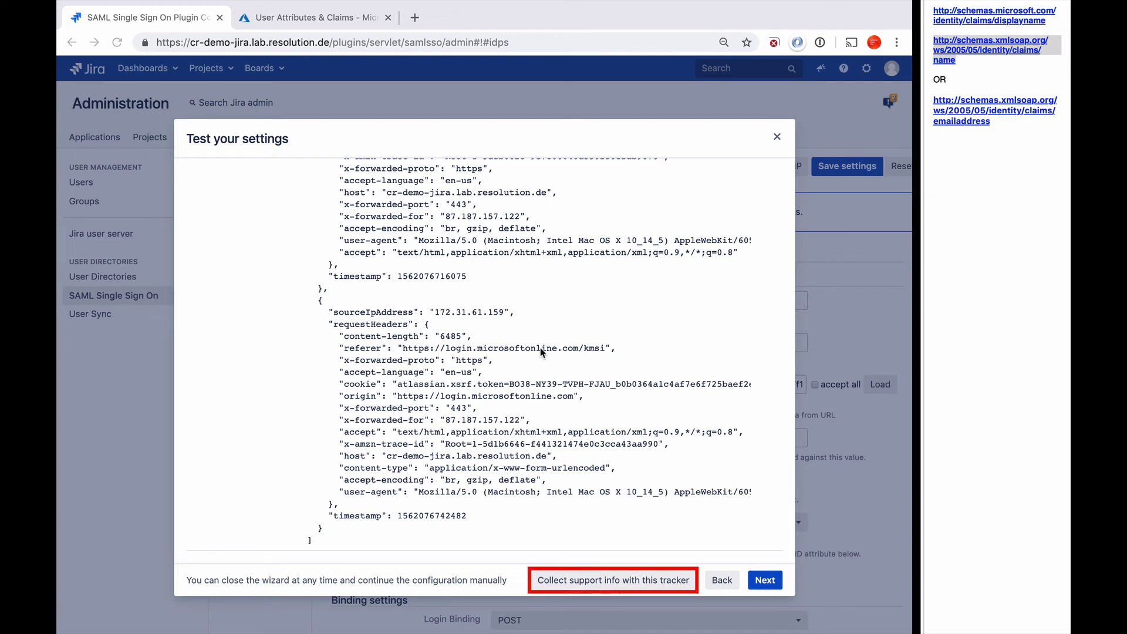
Download the samlssoSupport JSON collected by this login tracker.
{"action": "left_click", "coordinate": [621, 580]}
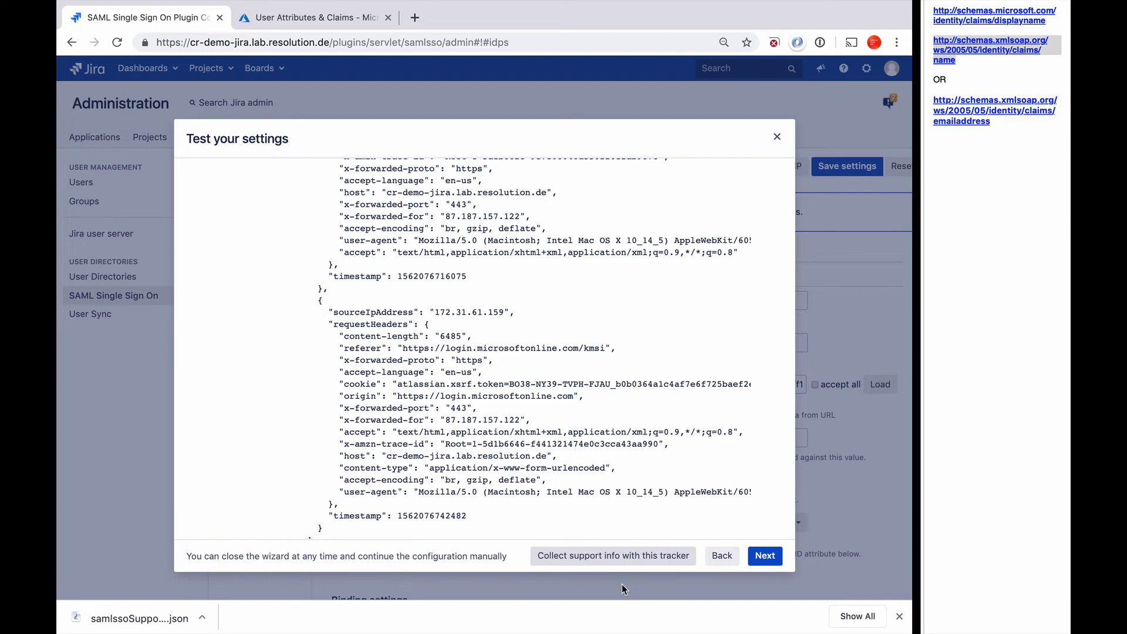
{"action": "scroll", "coordinate": [597, 467], "scroll_direction": "down", "scroll_amount": 10}
{"action": "scroll", "coordinate": [598, 466], "scroll_direction": "up", "scroll_amount": 15}
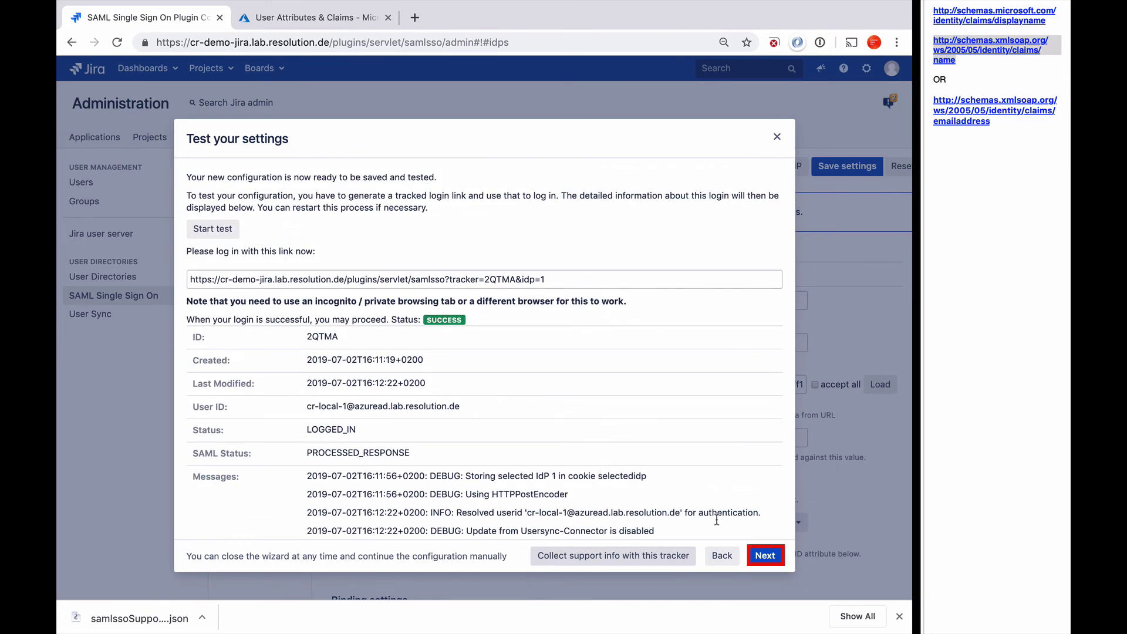
Move on to Redirection Options and tick Enable SSO Redirect.
{"action": "left_click", "coordinate": [764, 555]}
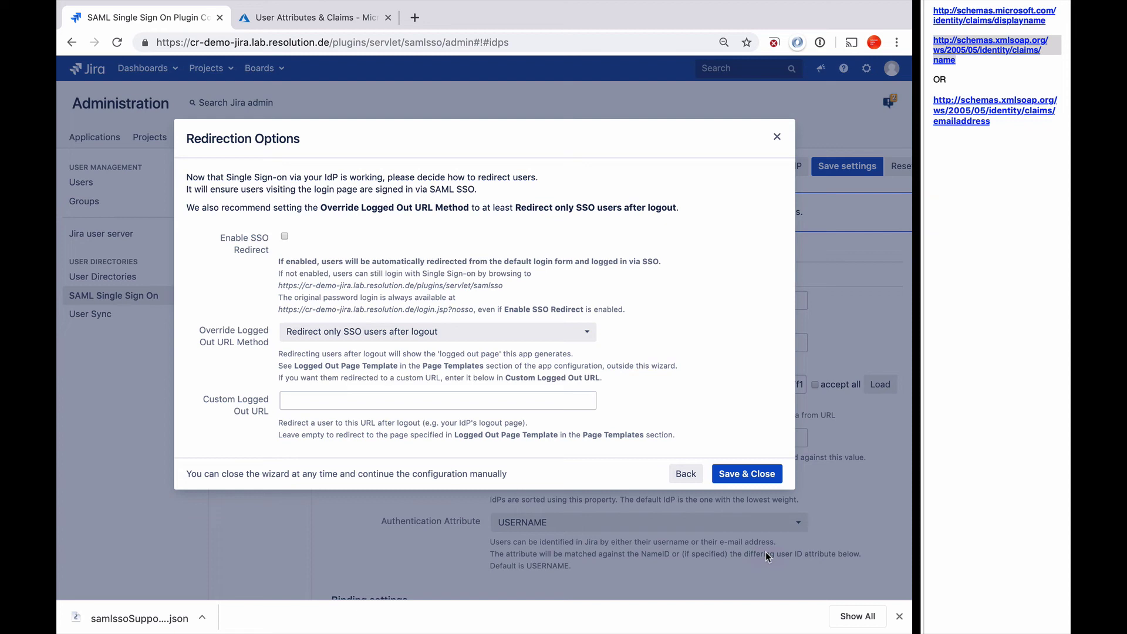
{"action": "left_click", "coordinate": [284, 237]}
Save & Close the Redirection Options to finish the wizard with a successful save.
{"action": "left_click", "coordinate": [741, 477]}
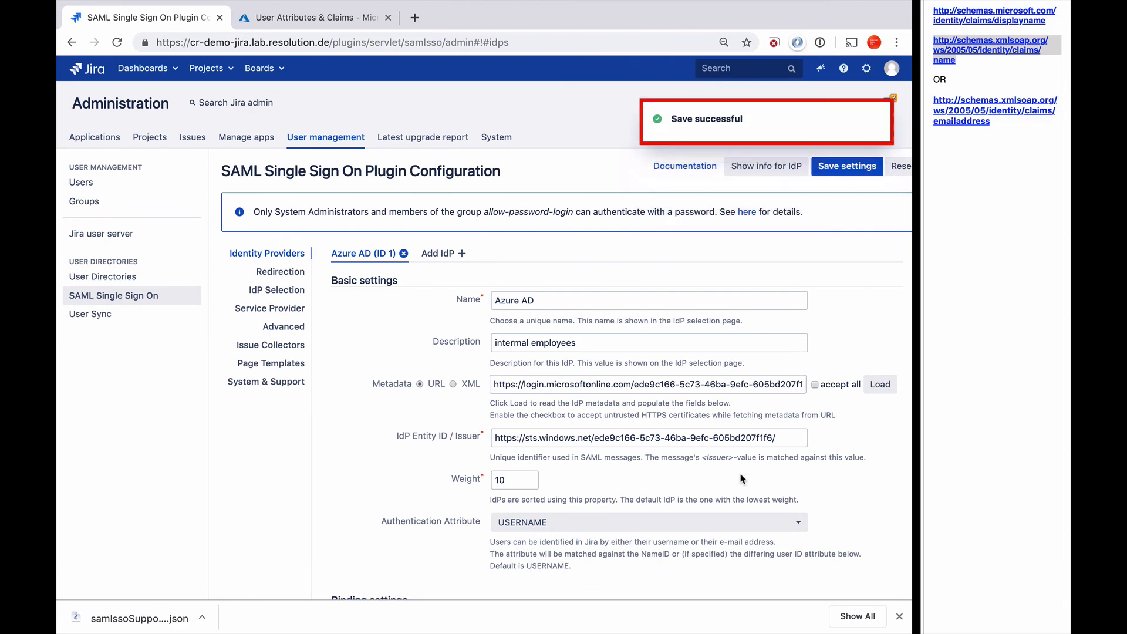